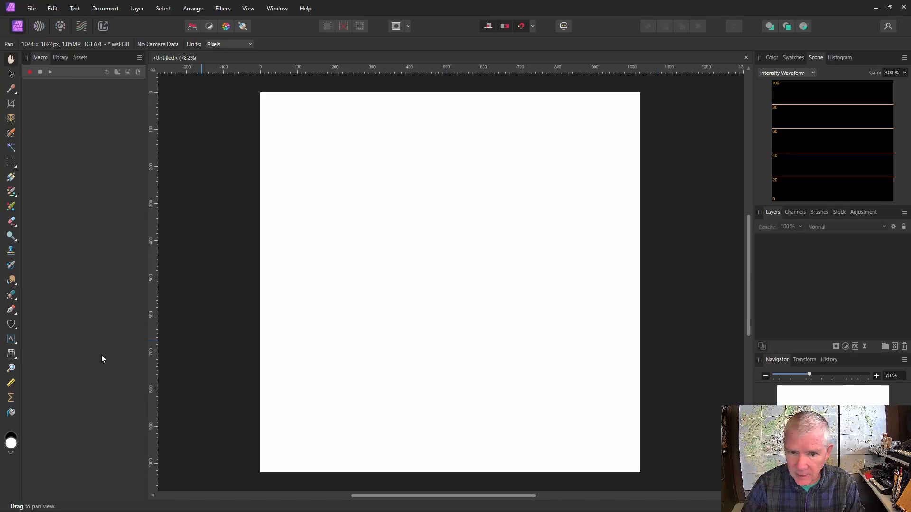
# - Flood fill the blank canvas with black on a new pixel layer
pyautogui.click(14, 434)
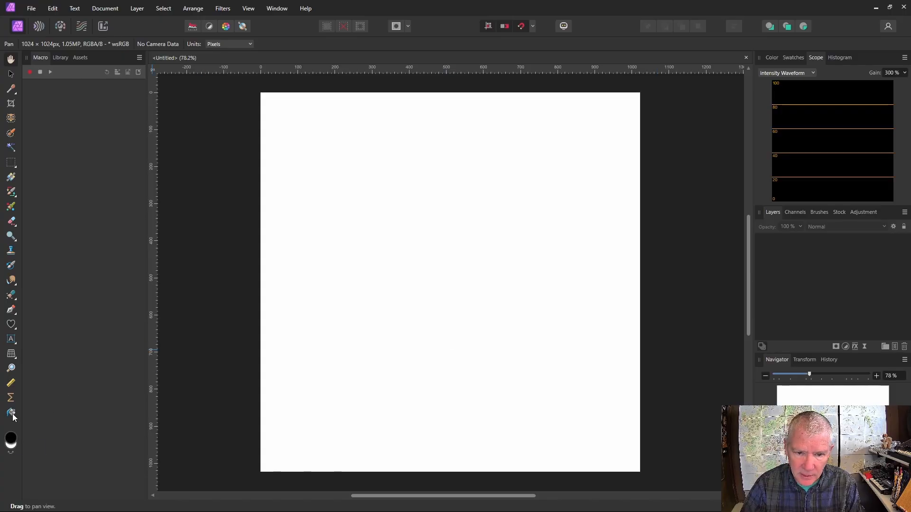
pyautogui.click(11, 412)
pyautogui.click(365, 346)
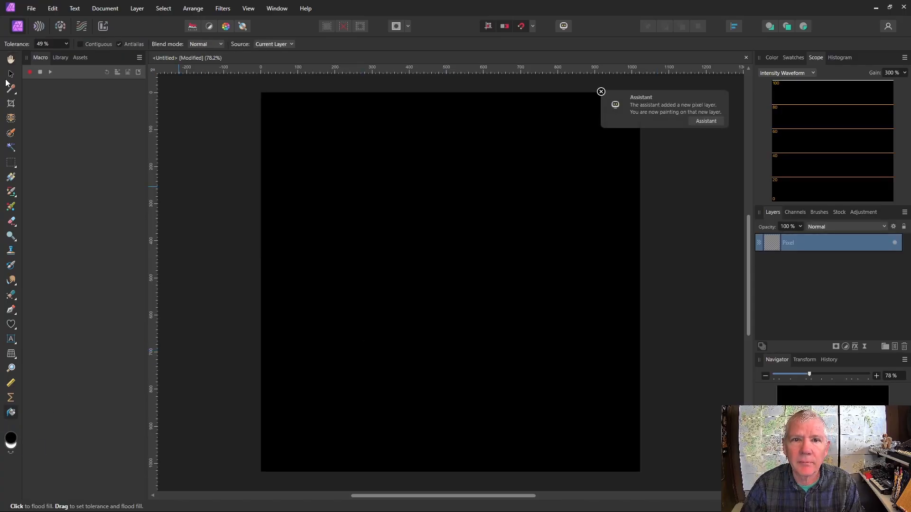
pyautogui.click(11, 74)
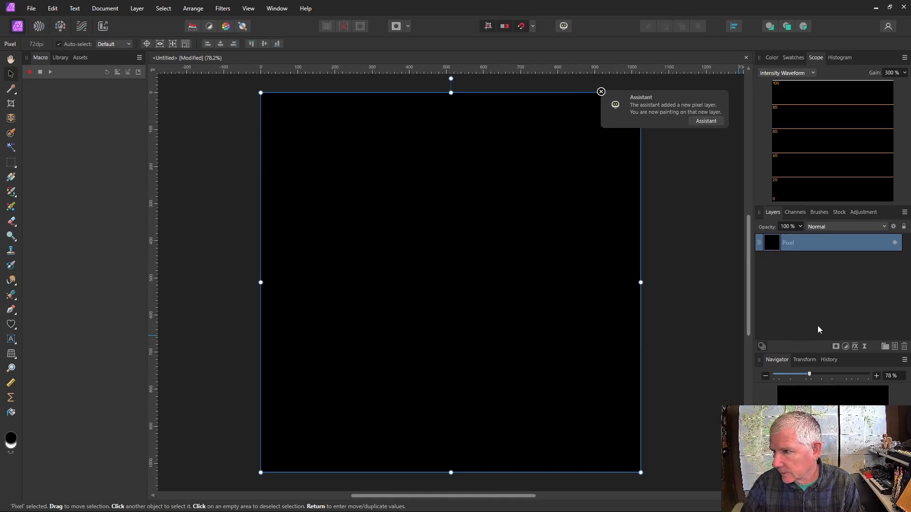
# - Add a live Procedural Texture filter to the black pixel layer and create an empty equation in it
pyautogui.click(864, 347)
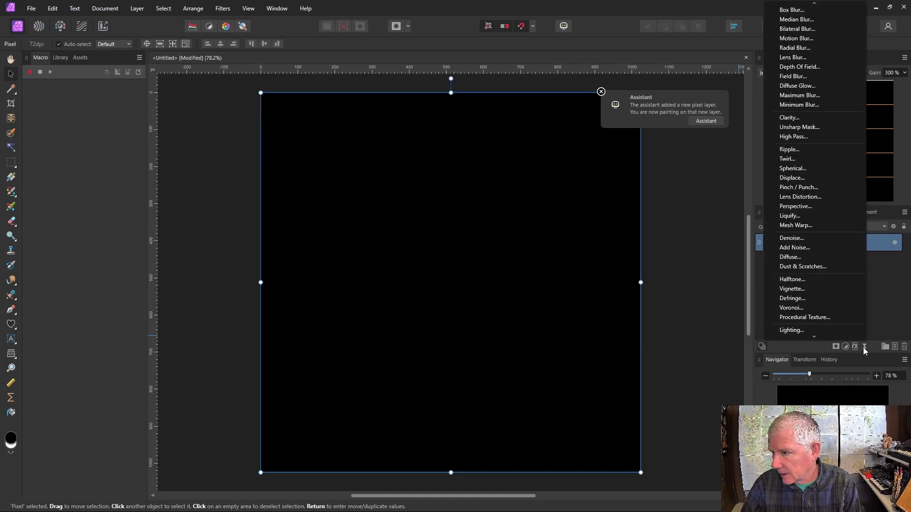
pyautogui.click(827, 321)
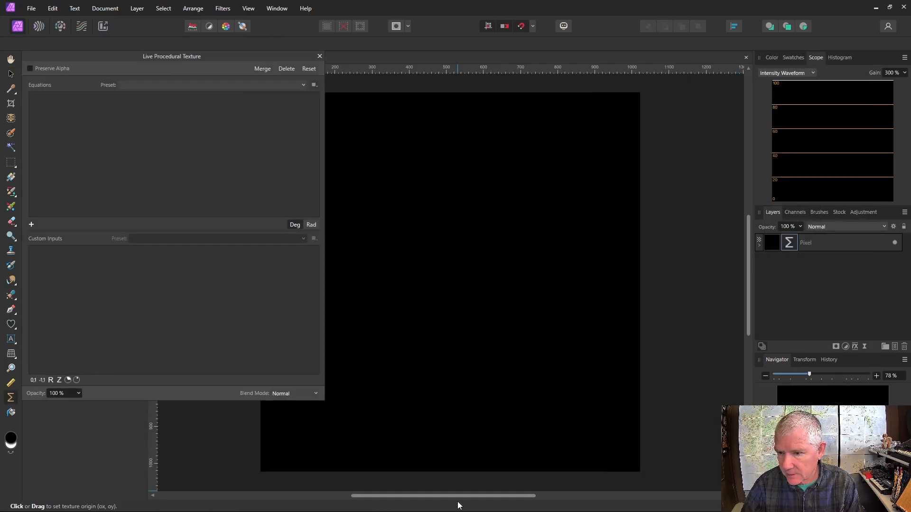
pyautogui.moveTo(458, 506); pyautogui.dragTo(406, 501)
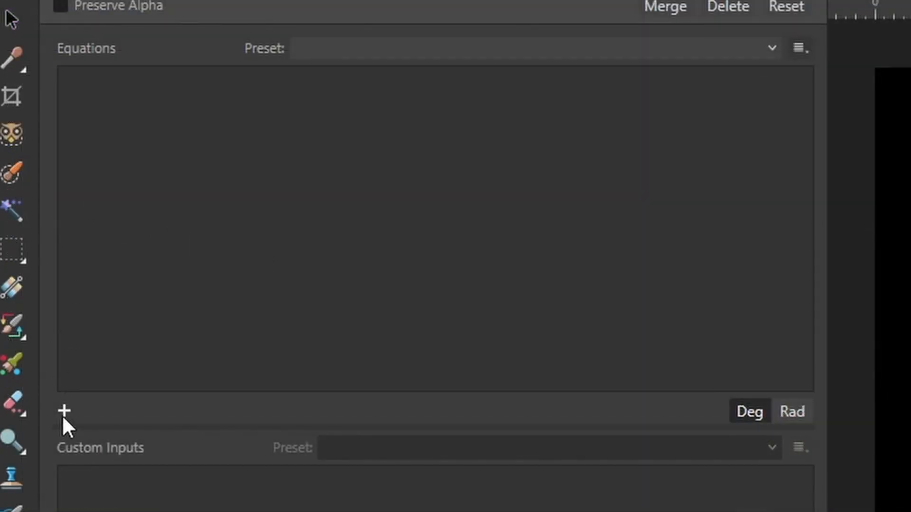
pyautogui.click(64, 411)
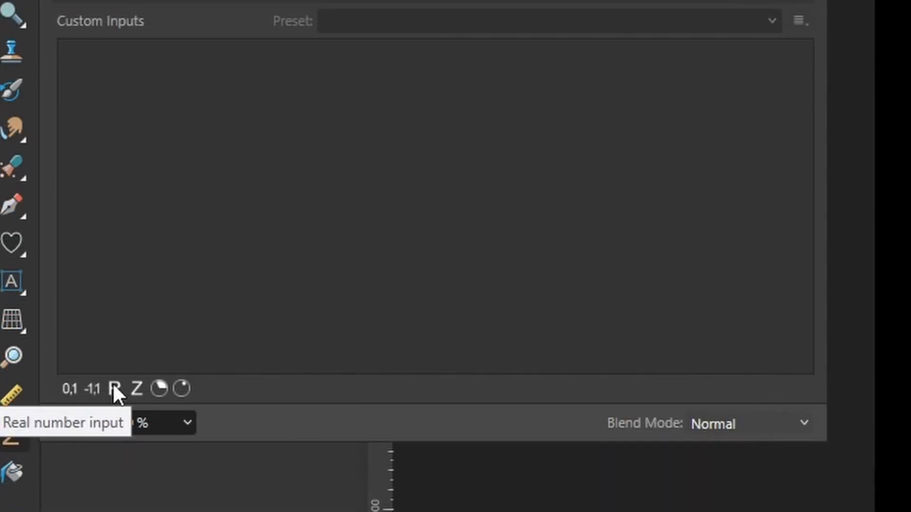
# - Add a real number custom input a described as Scale, with a value of 4
pyautogui.click(114, 388)
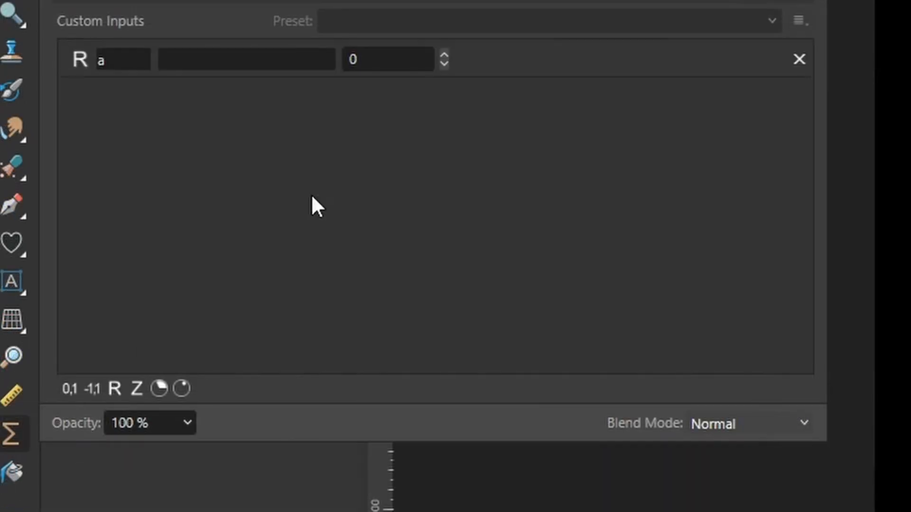
pyautogui.click(369, 65)
pyautogui.write('4')
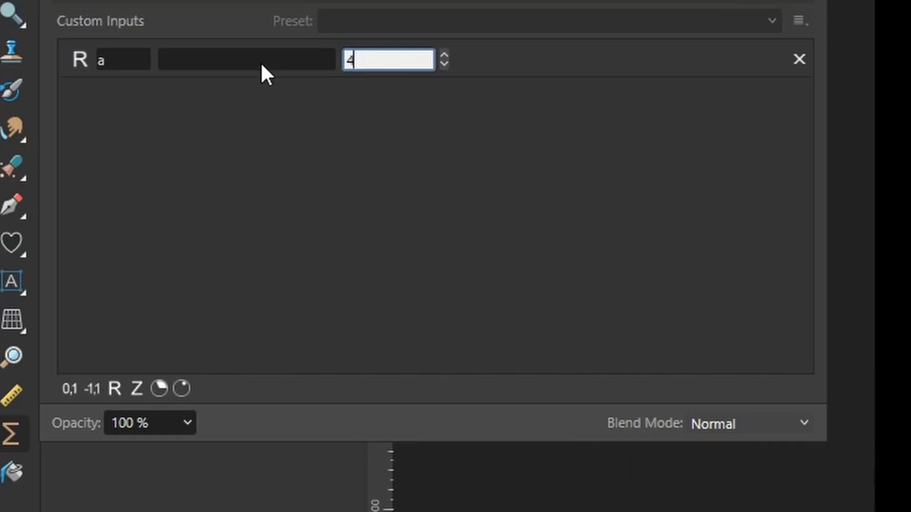
pyautogui.click(246, 62)
pyautogui.write('Scale')
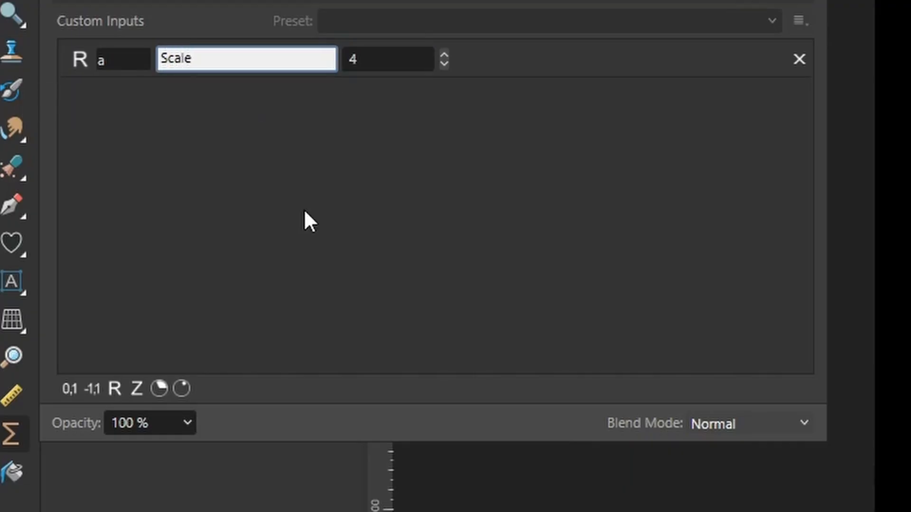
pyautogui.press('Return')
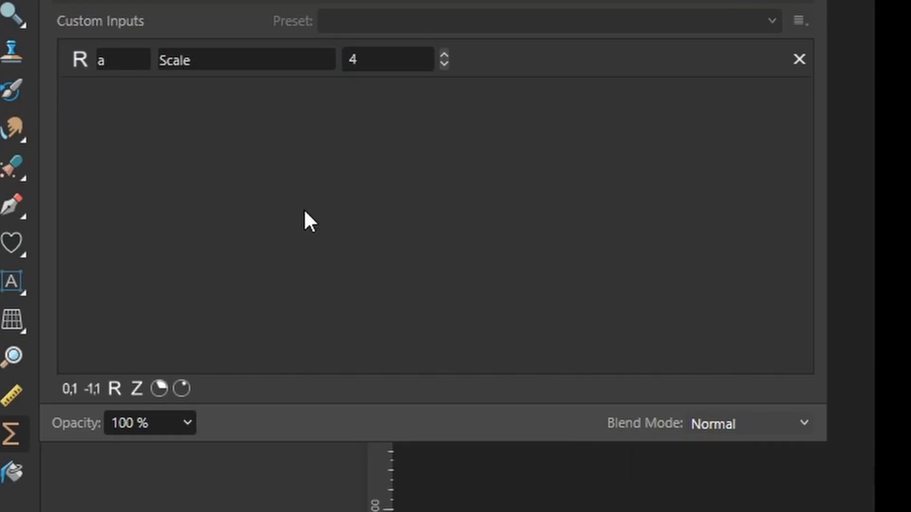
# - Add two 0,1 range custom inputs, describing b as Smooth and c as Stretch
pyautogui.click(67, 388)
pyautogui.click(67, 388)
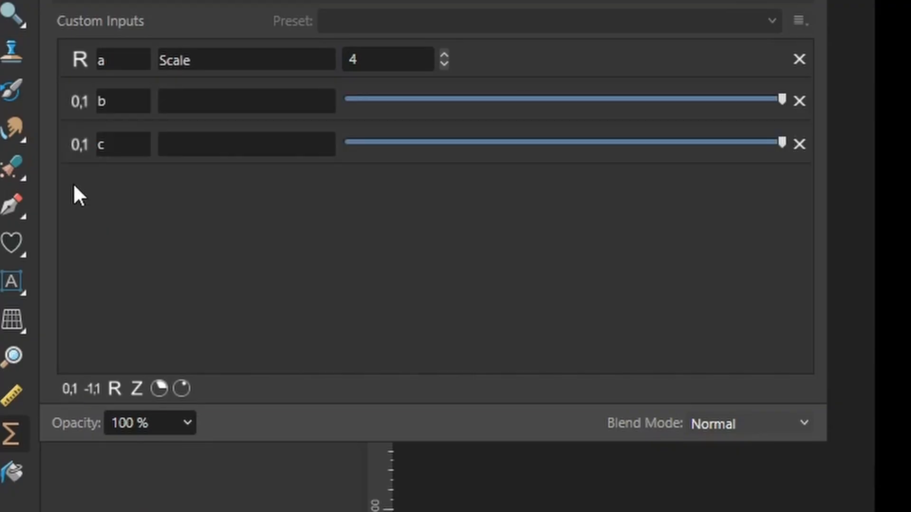
pyautogui.click(200, 102)
pyautogui.write('Smooth')
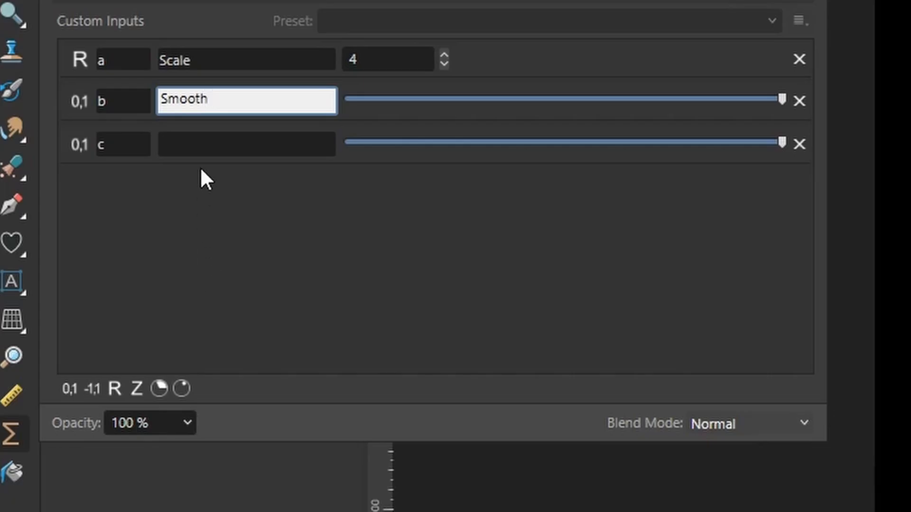
pyautogui.click(199, 148)
pyautogui.write('Stret')
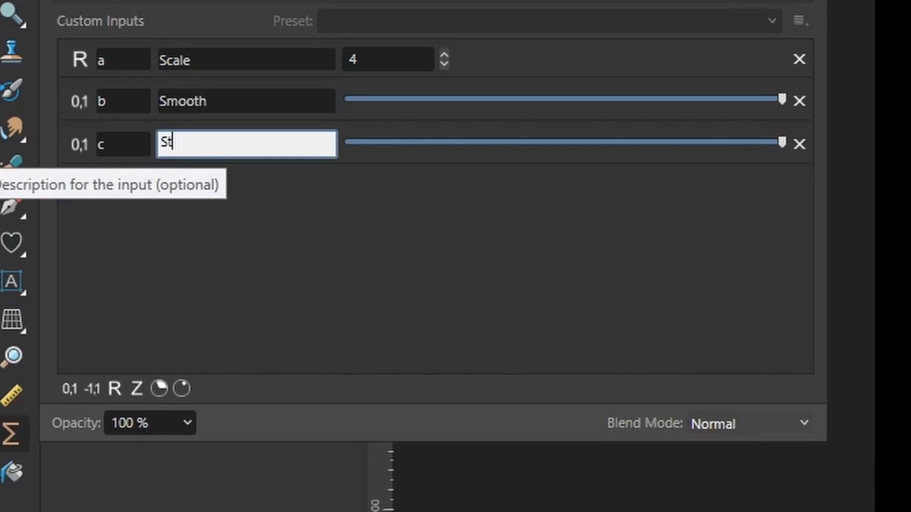
pyautogui.write('ch')
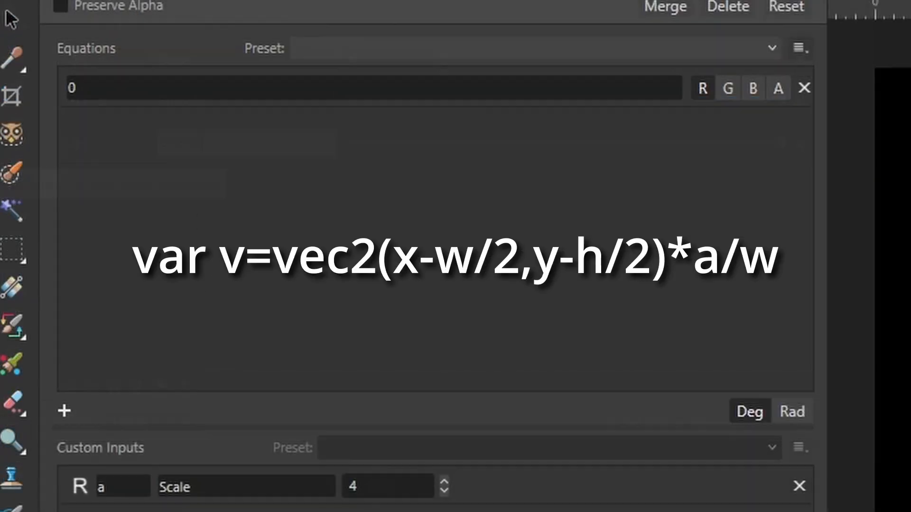
# - Enter the equation var v=vec2(x-w/2,y-h/2)*a/w to define centred, scaled coordinates
pyautogui.click(105, 92)
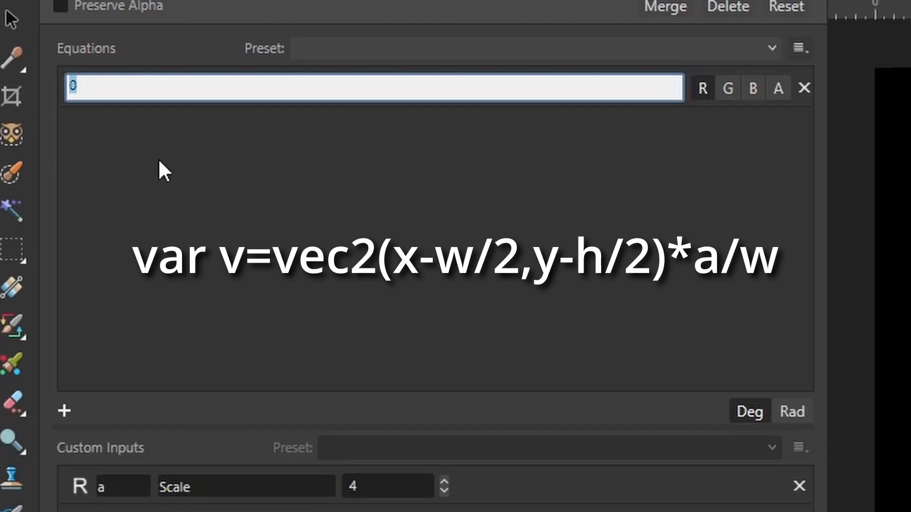
pyautogui.write('var v=vec2(')
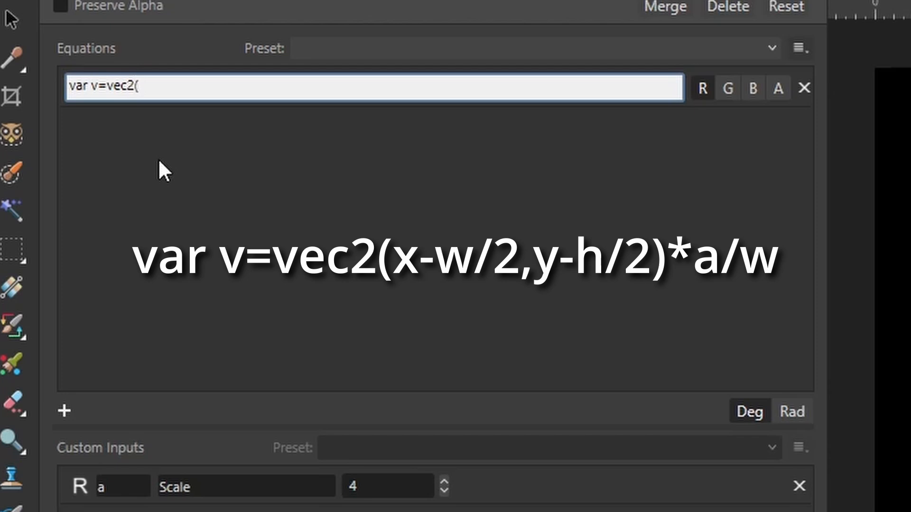
pyautogui.write('x,y)')
pyautogui.click(146, 78)
pyautogui.write('-w/2,y')
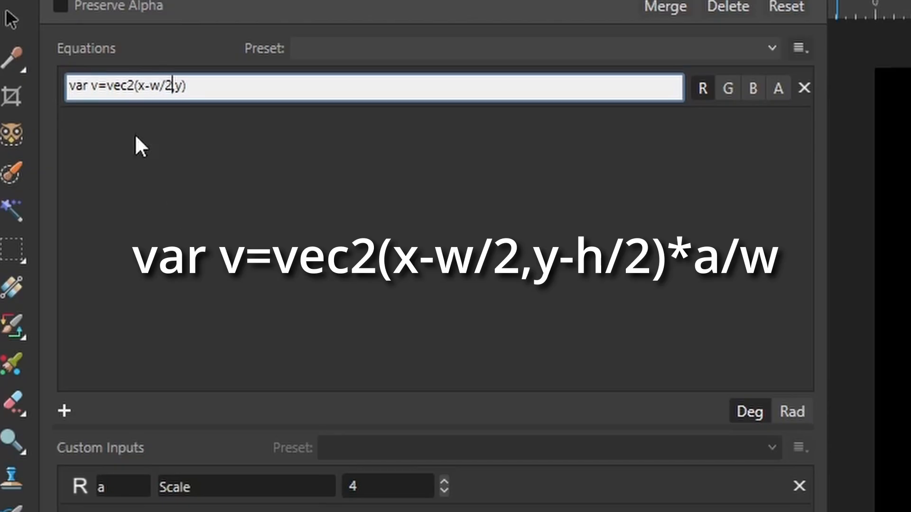
pyautogui.click(183, 90)
pyautogui.write('-h/')
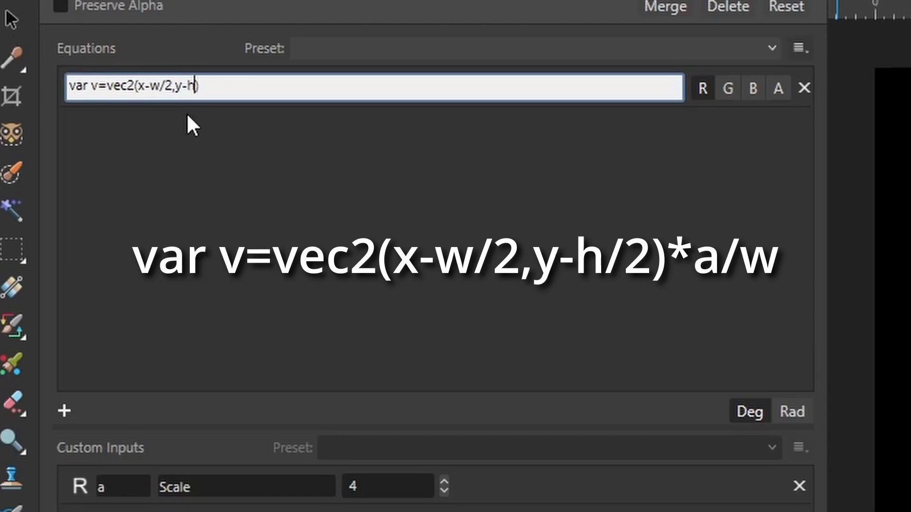
pyautogui.write('2')
pyautogui.press('End')
pyautogui.write('*a/w')
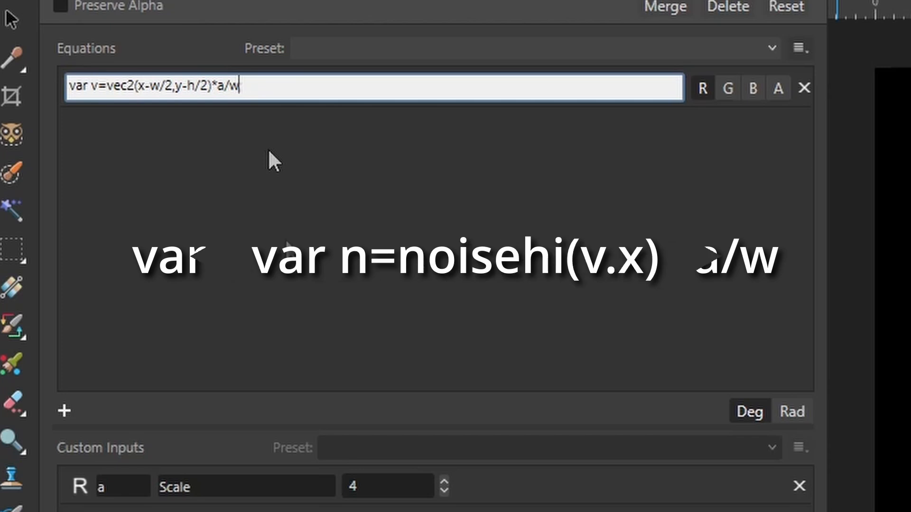
# - Append ; var n=noisehi(v.x) to the equation and output it to the green and blue channels as well
pyautogui.write('; var')
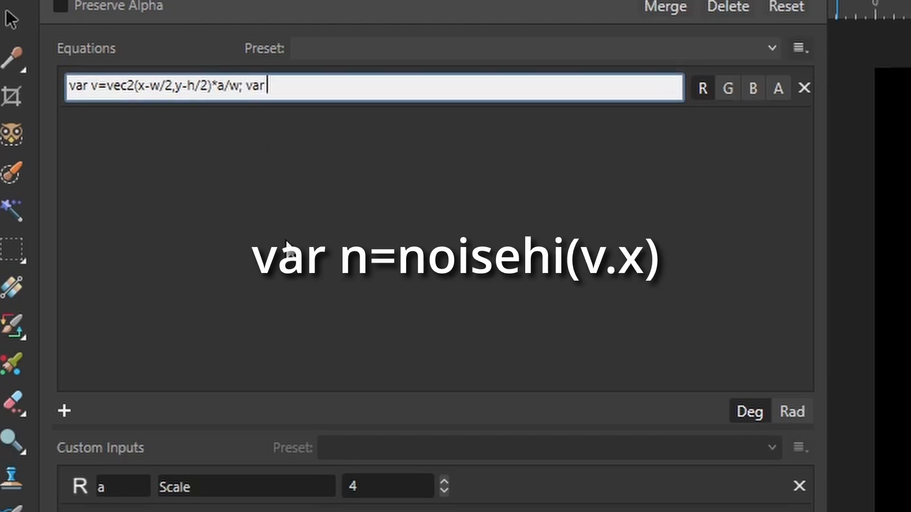
pyautogui.write(' n=noisehi(v.x')
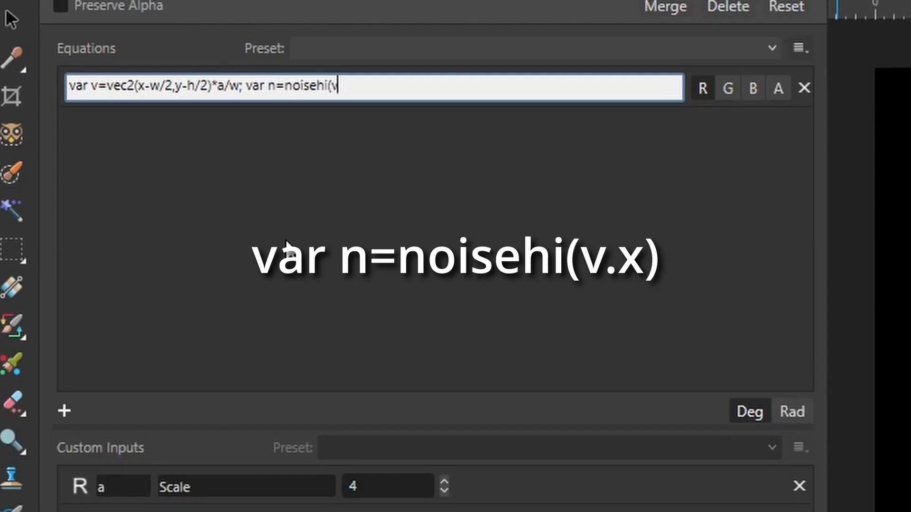
pyautogui.write(')')
pyautogui.press('Return')
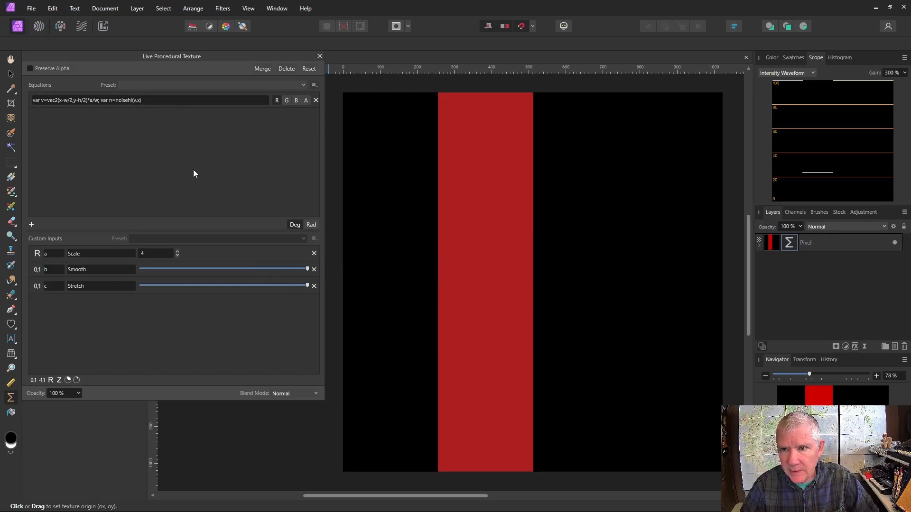
pyautogui.click(286, 101)
pyautogui.click(296, 101)
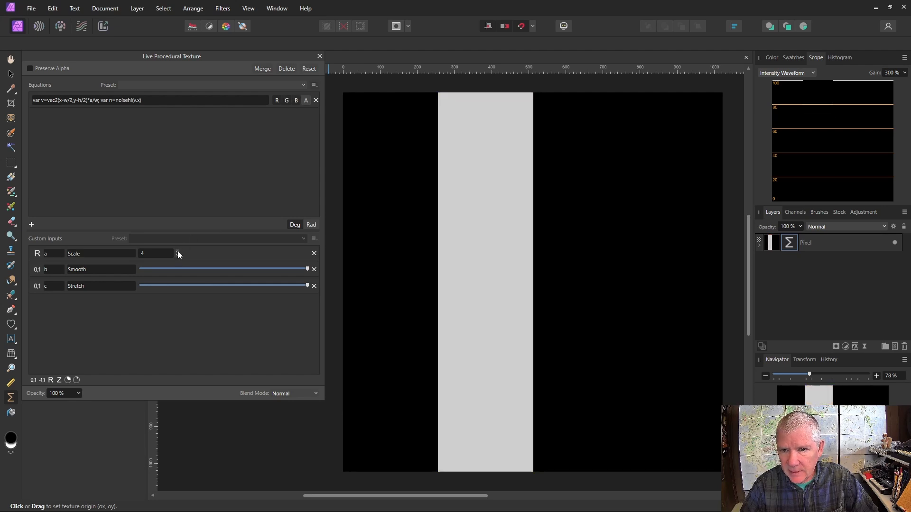
# - Try larger Scale values up to 18 on the noise stripes, and set Scale to 10
pyautogui.scroll(14, 177, 251)
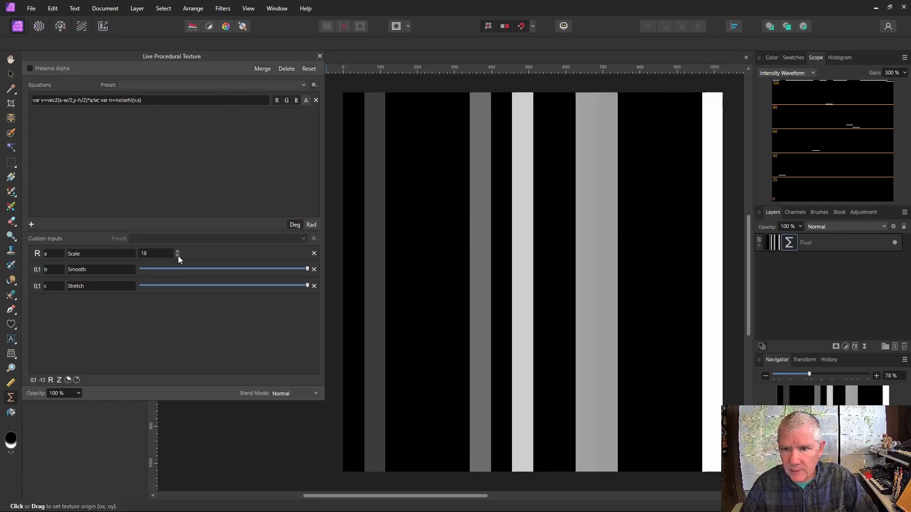
pyautogui.scroll(-3, 178, 255)
pyautogui.scroll(-6, 178, 255)
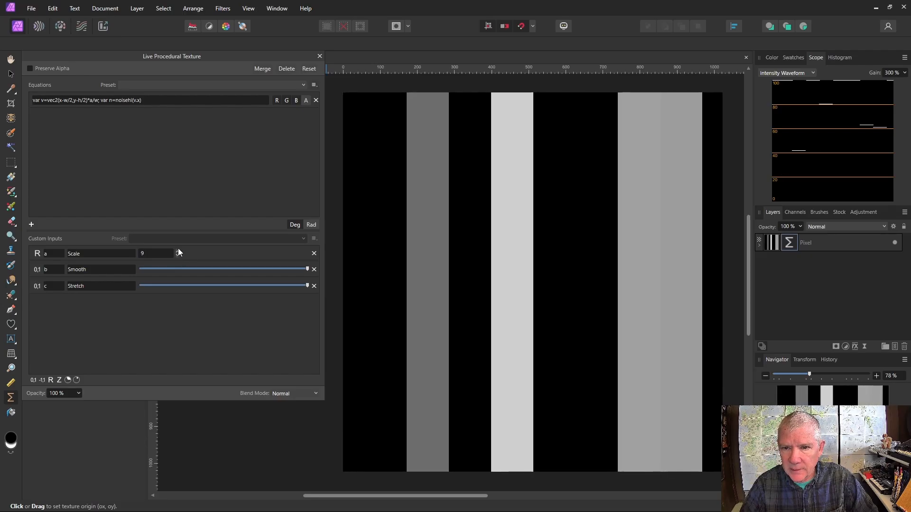
pyautogui.scroll(1, 178, 252)
# - Add +v.y after noisehi(v.x) in the equation so the noise offsets a vertical gradient
pyautogui.click(165, 153)
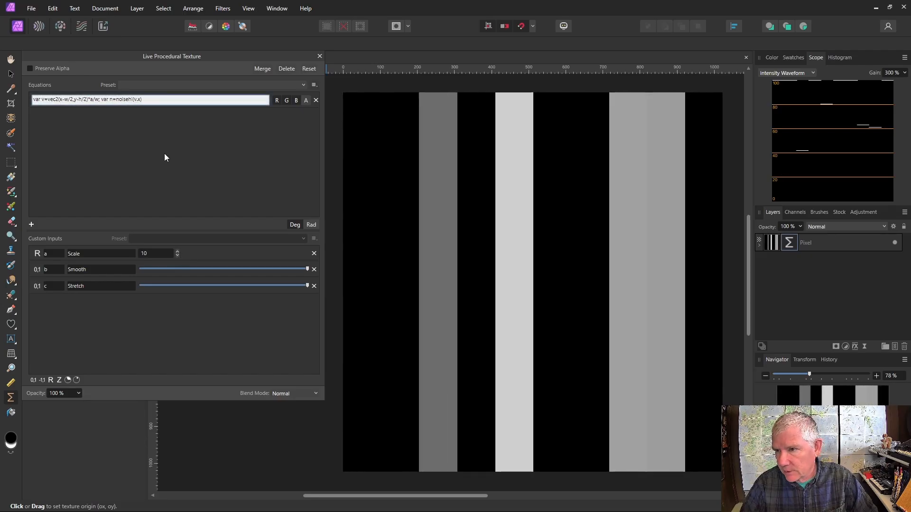
pyautogui.write(')')
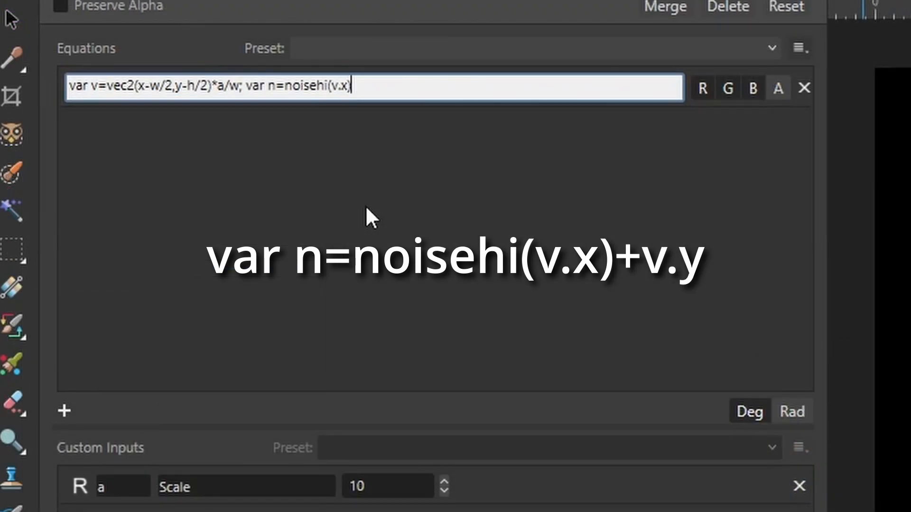
pyautogui.write('+v.y')
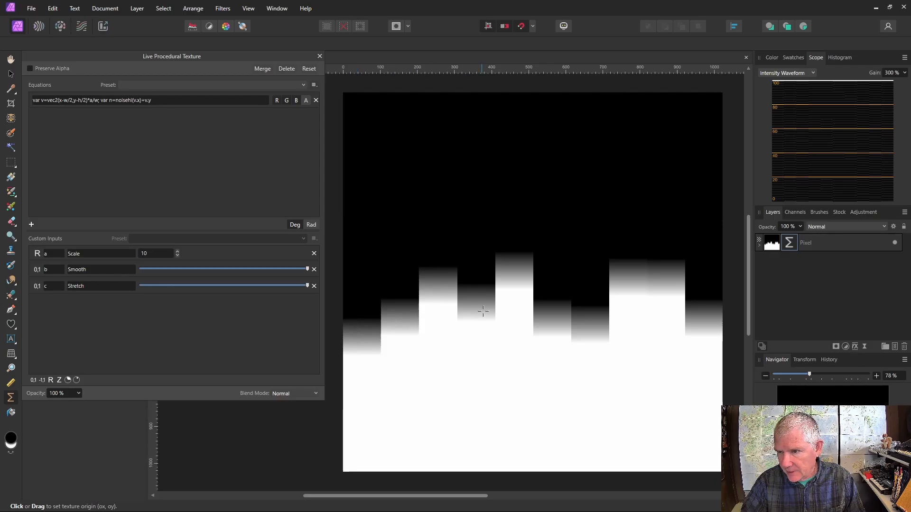
# - Append ; smoothstep(.5-b,.5,.5,.5+b,n) to the equation and lower the Smooth input until the bands become thin lines
pyautogui.click(163, 102)
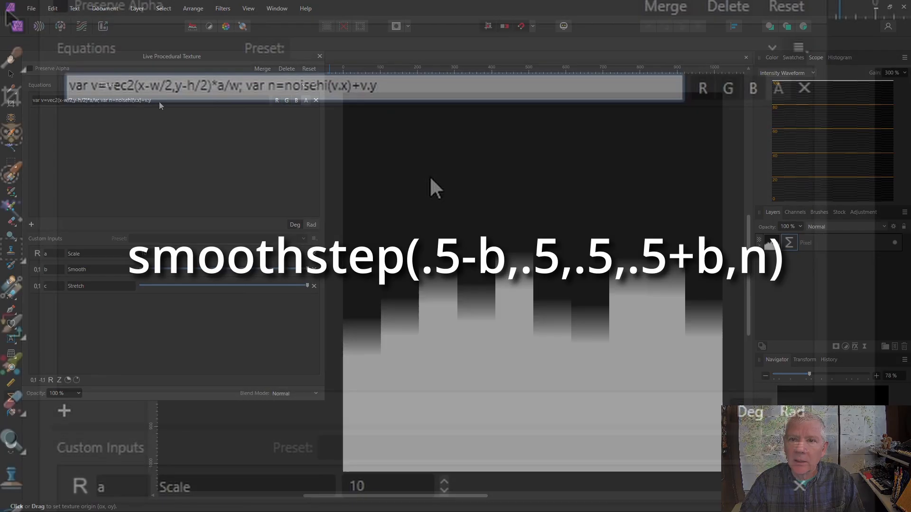
pyautogui.write(';')
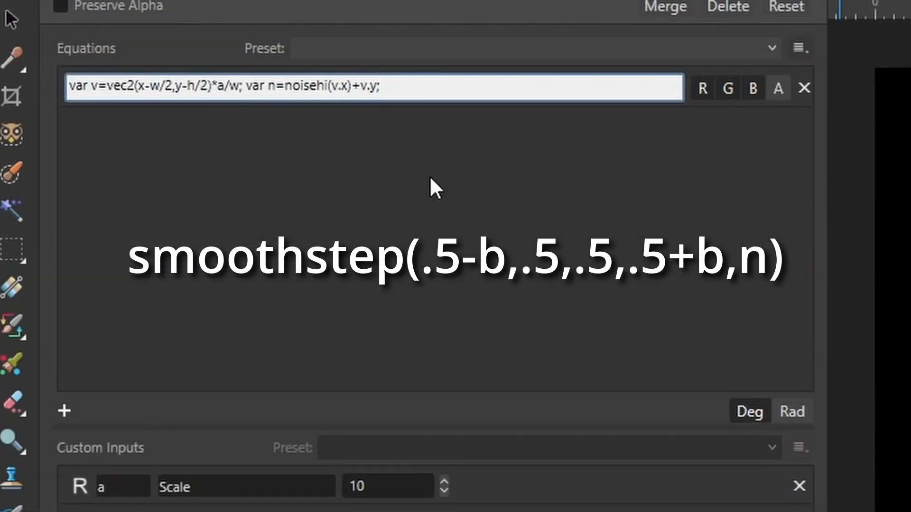
pyautogui.write(' smoothstep(')
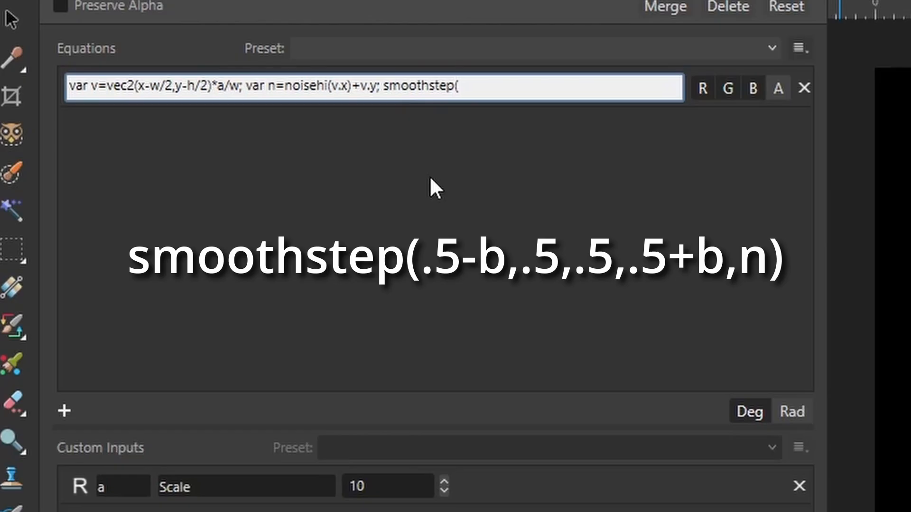
pyautogui.write('.5,.5,.5,.5,n)')
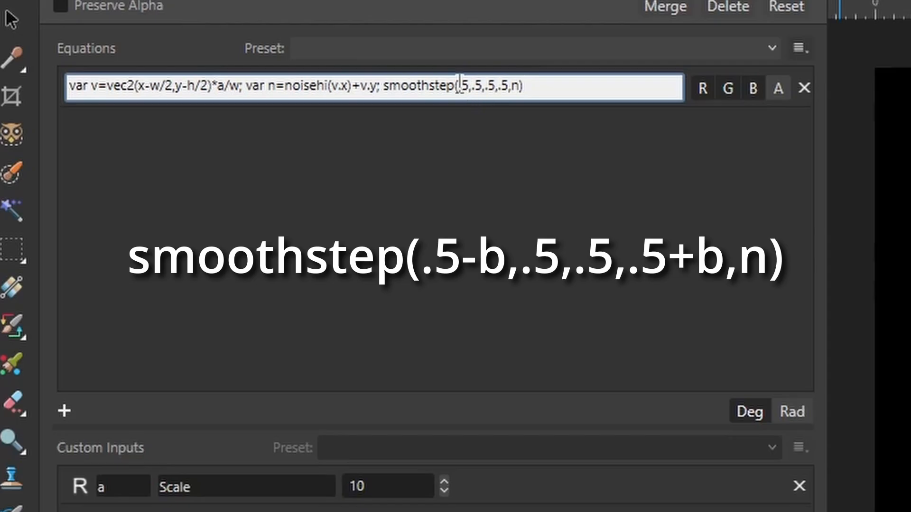
pyautogui.click(469, 87)
pyautogui.write('-')
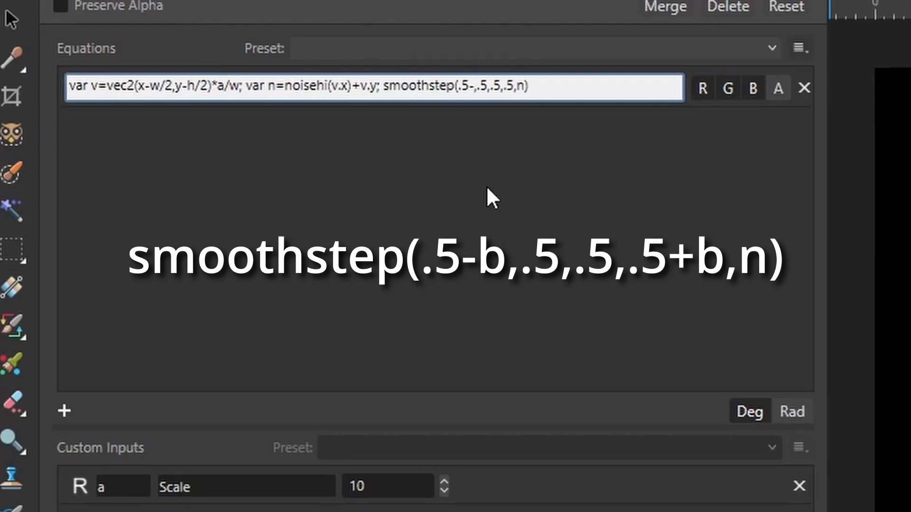
pyautogui.write('b')
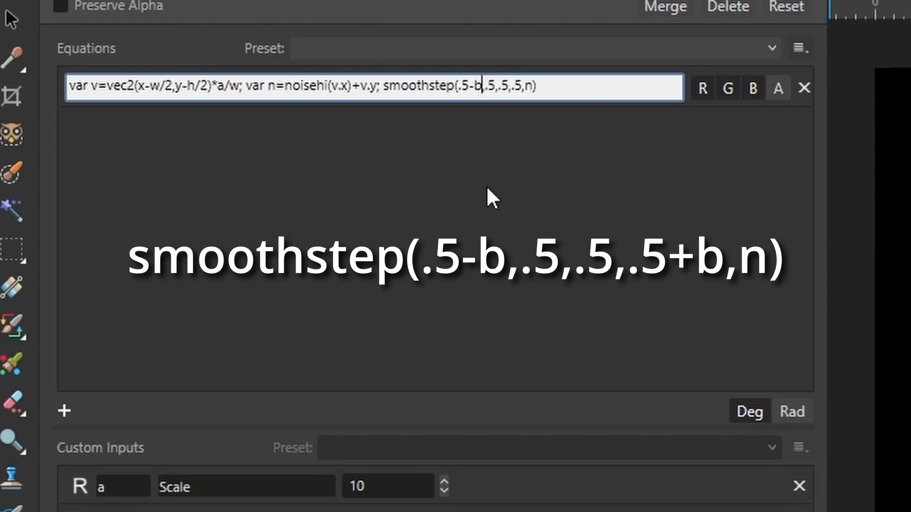
pyautogui.click(521, 97)
pyautogui.write('+b')
pyautogui.press('Return')
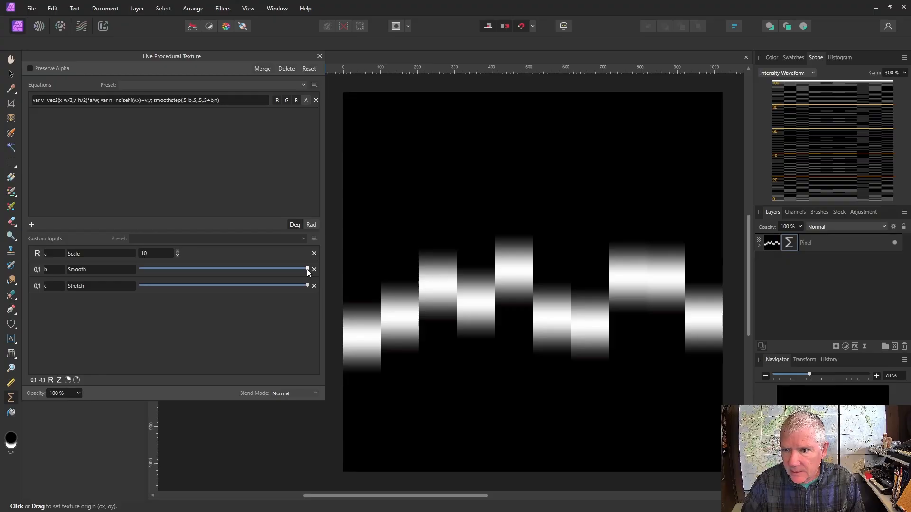
pyautogui.moveTo(307, 269); pyautogui.dragTo(148, 269)
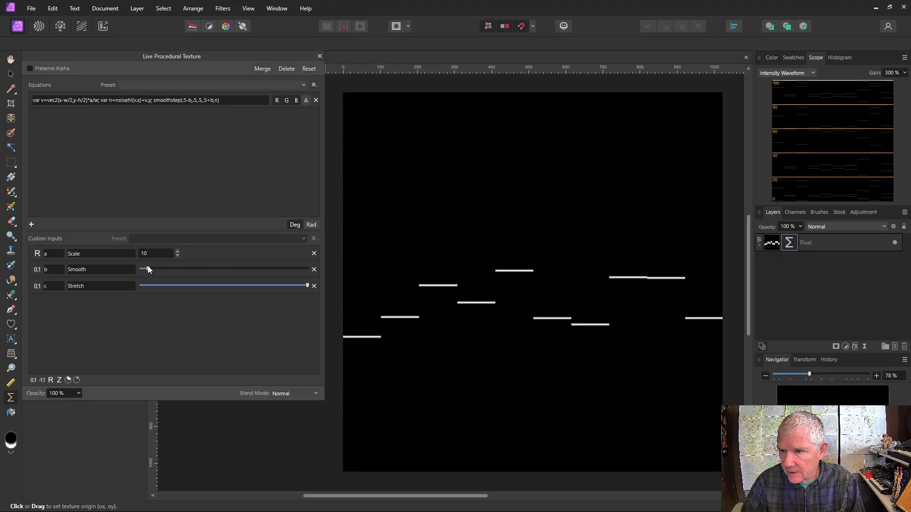
# - Limit the equation's output to the red channel and copy it into a new equation for the green channel
pyautogui.click(286, 101)
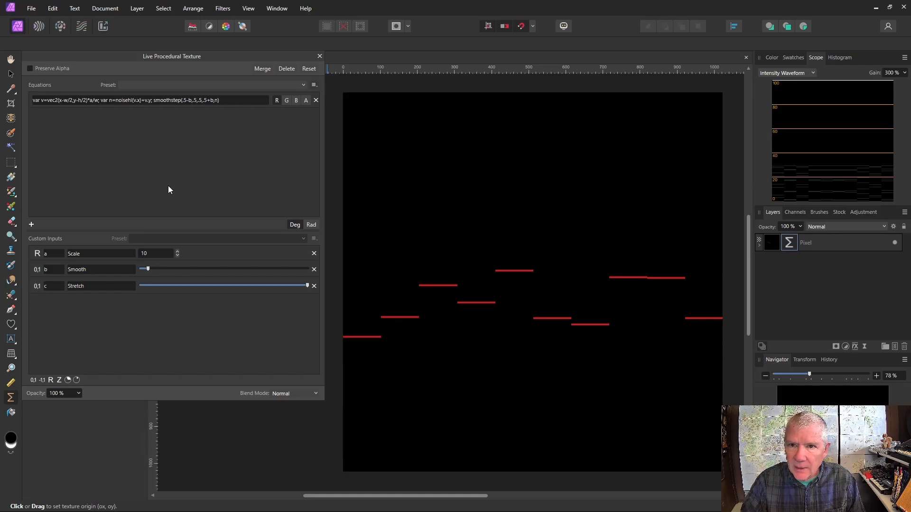
pyautogui.click(178, 101)
pyautogui.hotkey('ctrl', 'c')
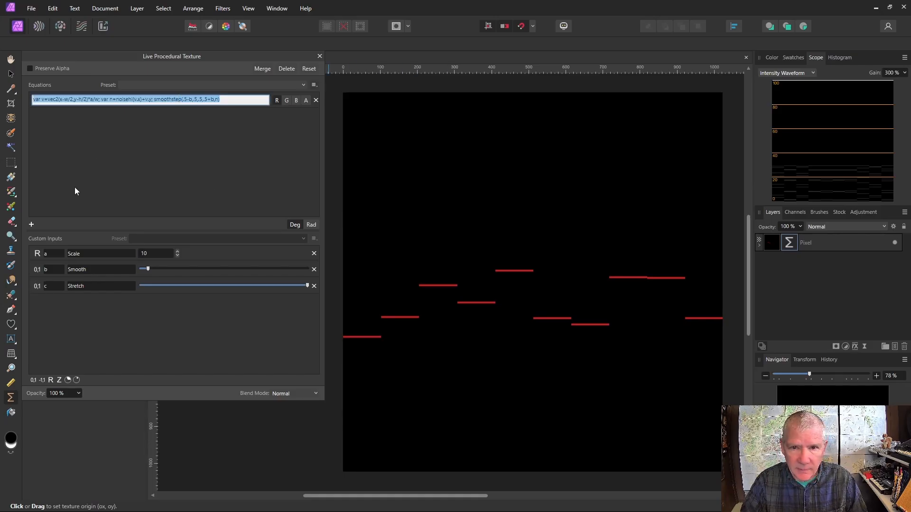
pyautogui.click(31, 225)
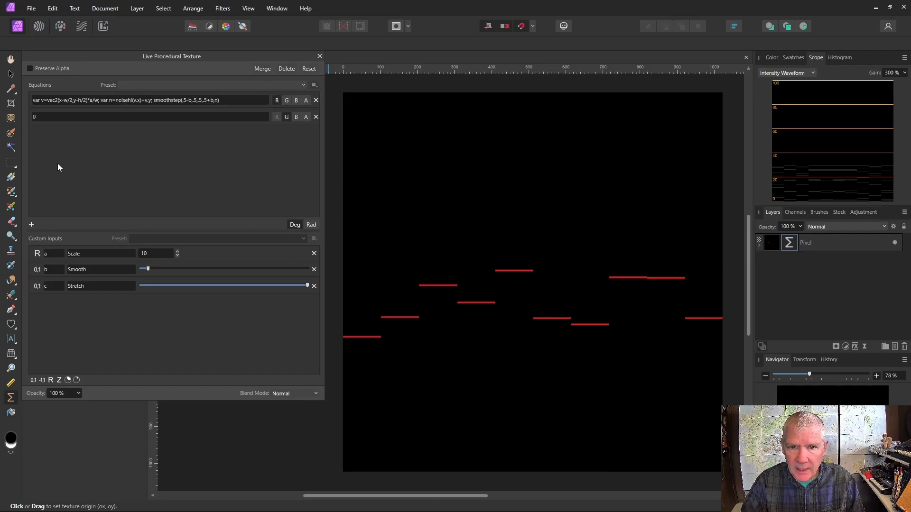
pyautogui.click(50, 120)
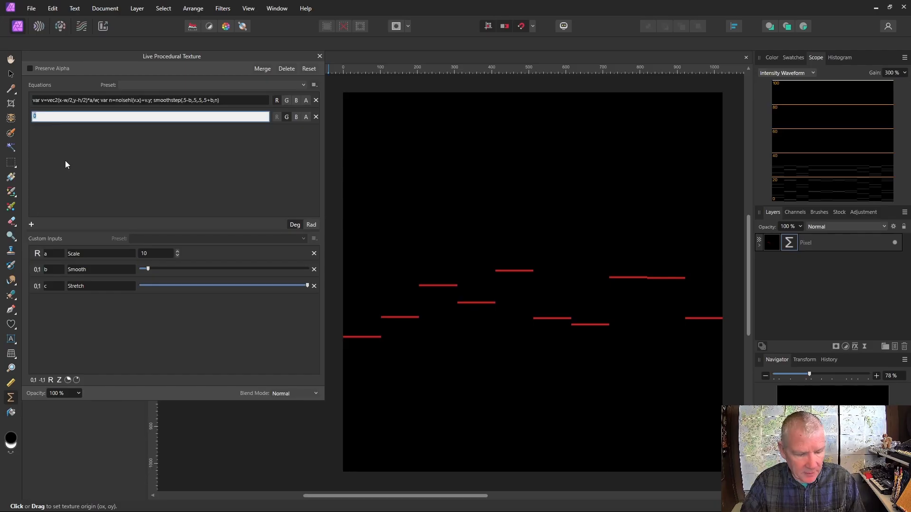
pyautogui.hotkey('ctrl', 'v')
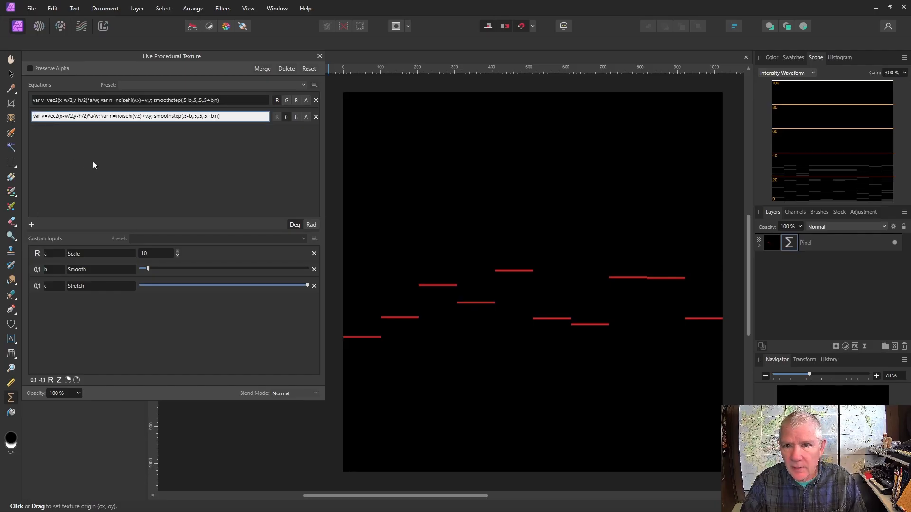
pyautogui.press('Return')
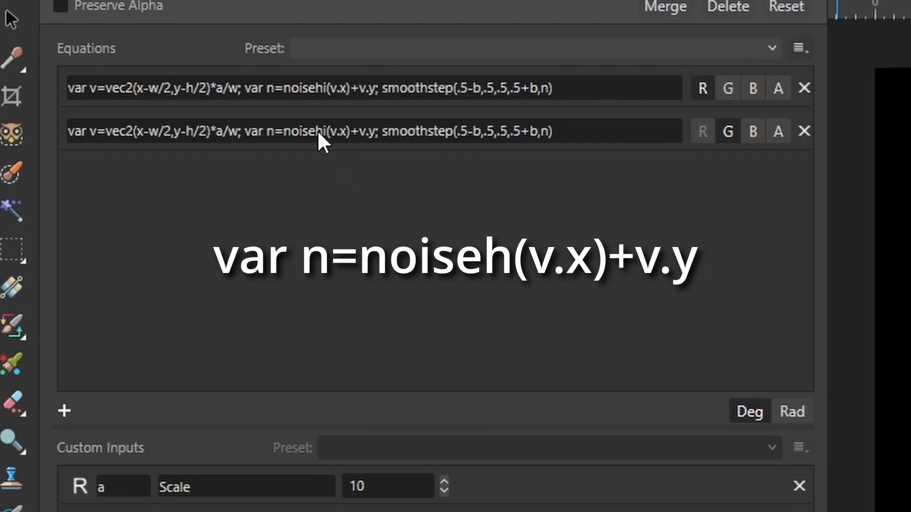
# - Change noisehi to noiseh in the green channel's equation
pyautogui.click(318, 130)
pyautogui.click(327, 130)
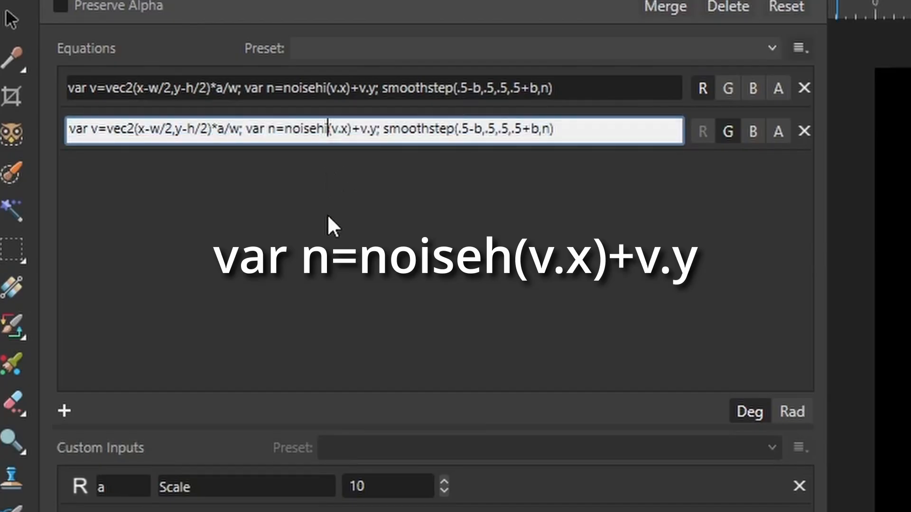
pyautogui.press('BackSpace')
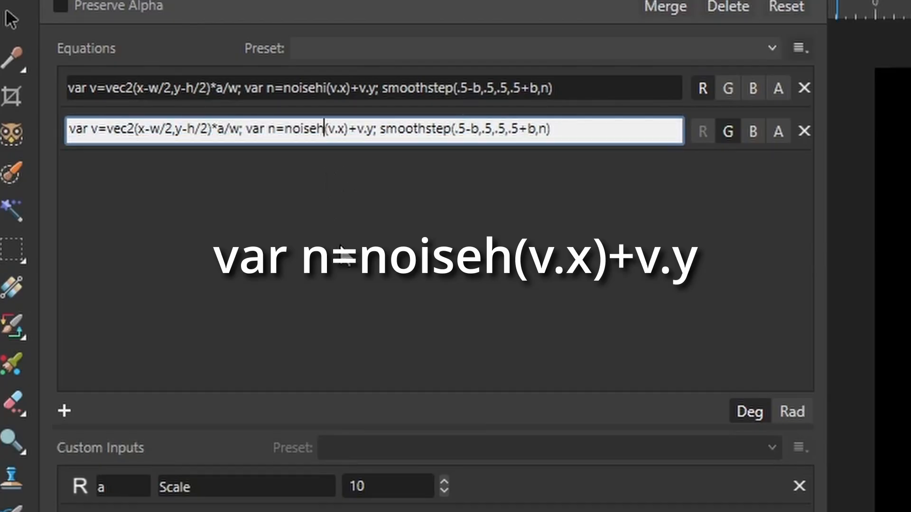
pyautogui.press('Return')
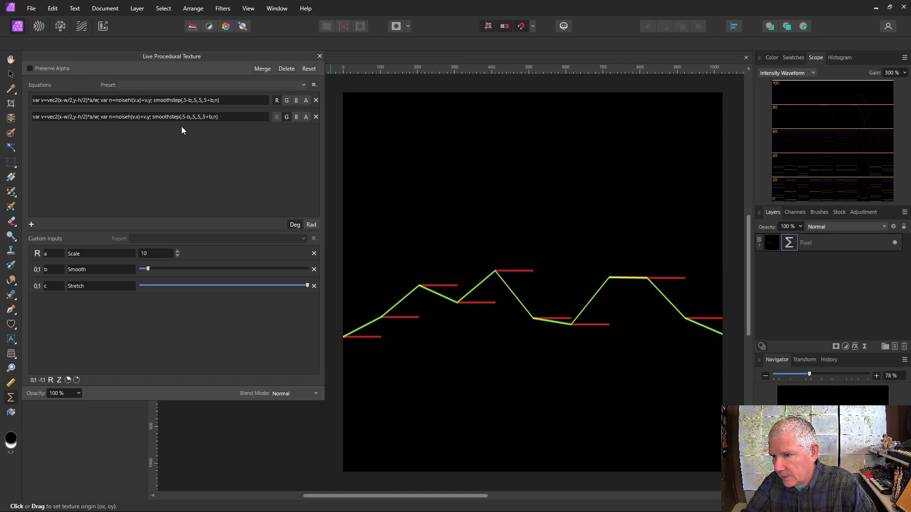
# - Add a third equation for the blue channel and fill it with a copy of the green channel's noiseh equation
pyautogui.click(31, 224)
pyautogui.click(78, 116)
pyautogui.click(84, 158)
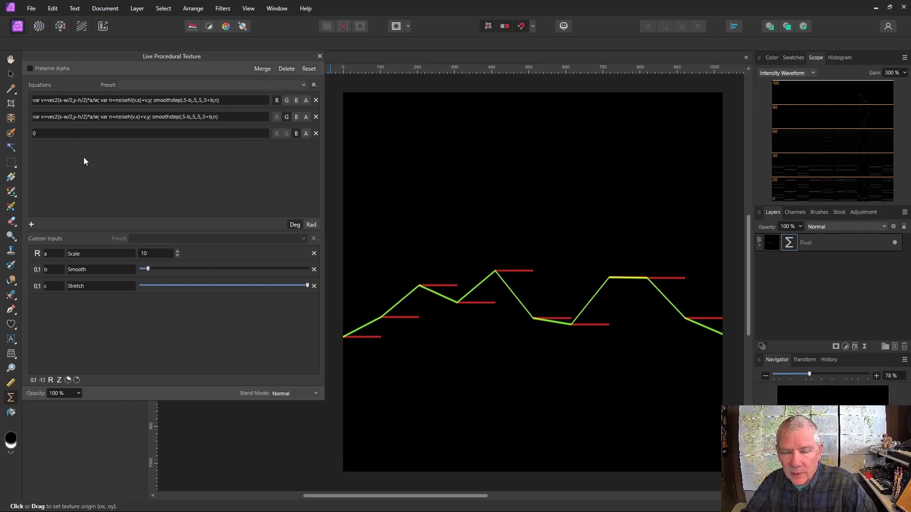
pyautogui.click(85, 117)
pyautogui.hotkey('ctrl', 'c')
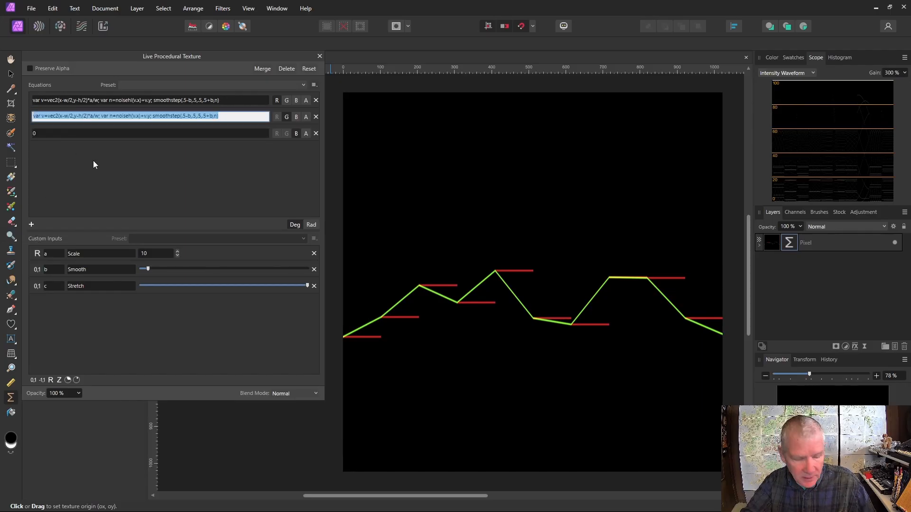
pyautogui.click(62, 135)
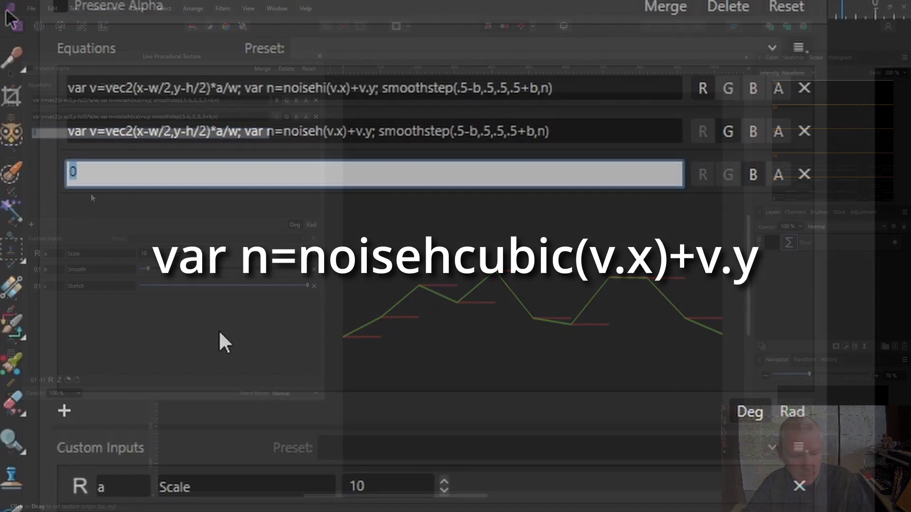
pyautogui.hotkey('ctrl', 'v')
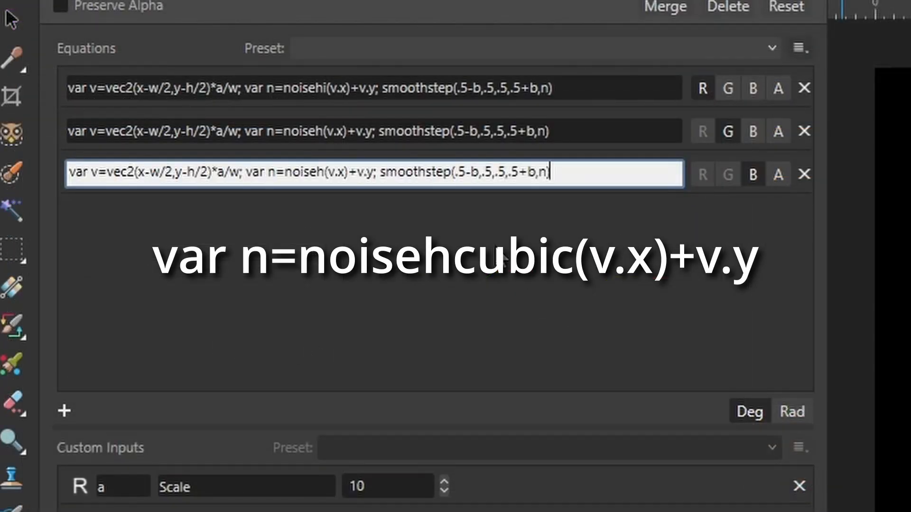
pyautogui.press('Return')
# - Change noiseh to noisehcubic in the blue channel's equation
pyautogui.click(358, 175)
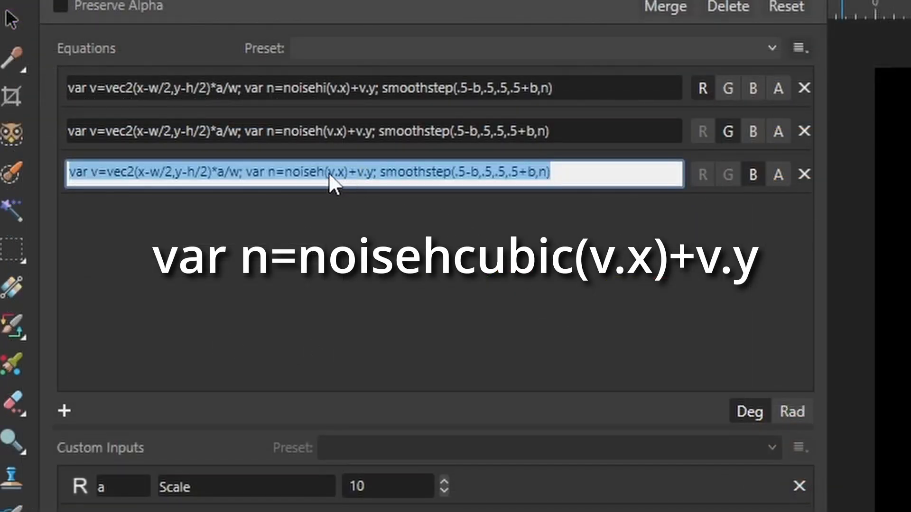
pyautogui.click(316, 172)
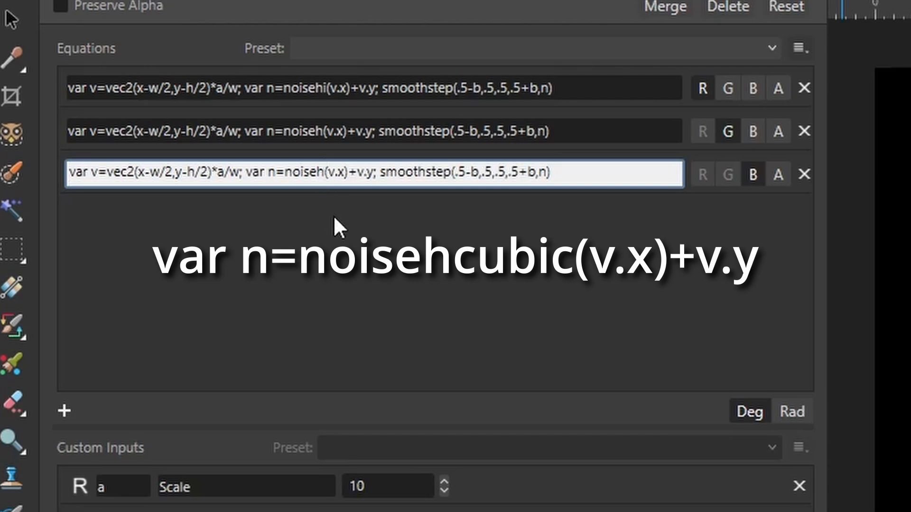
pyautogui.write('cubic')
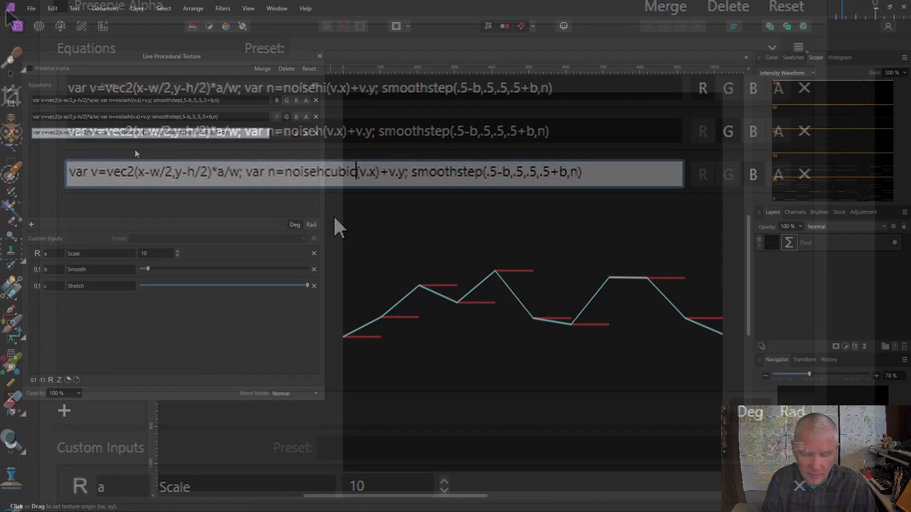
pyautogui.press('Return')
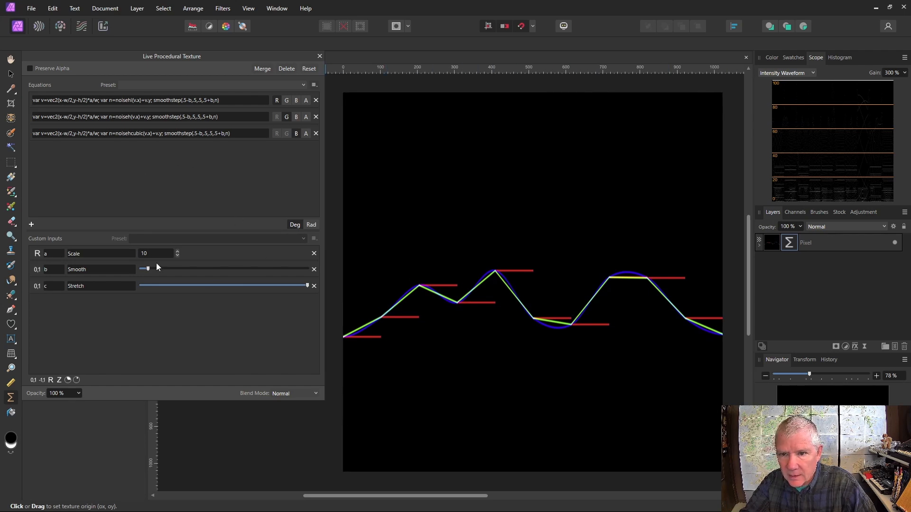
# - Divide the noise by the Stretch input in the red channel's equation, making it noisehi(v.x)/c+v.y
pyautogui.moveTo(306, 286); pyautogui.dragTo(269, 287)
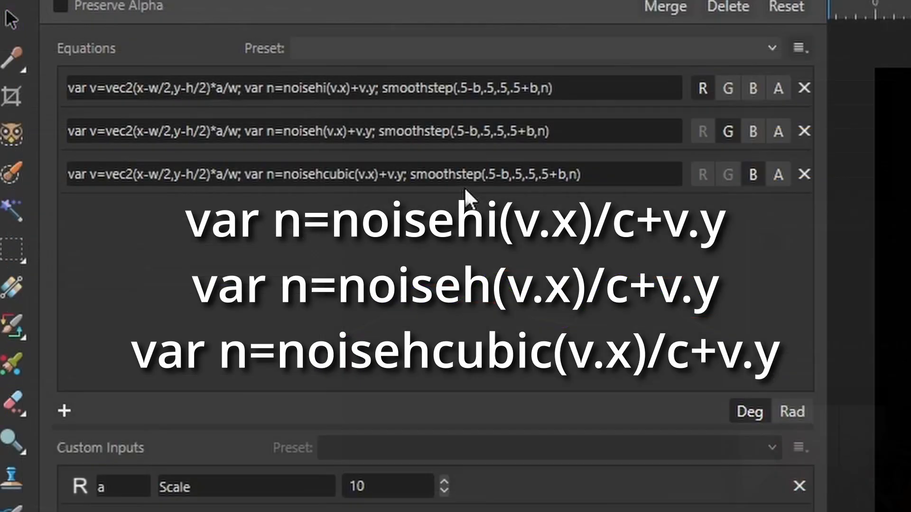
pyautogui.click(182, 134)
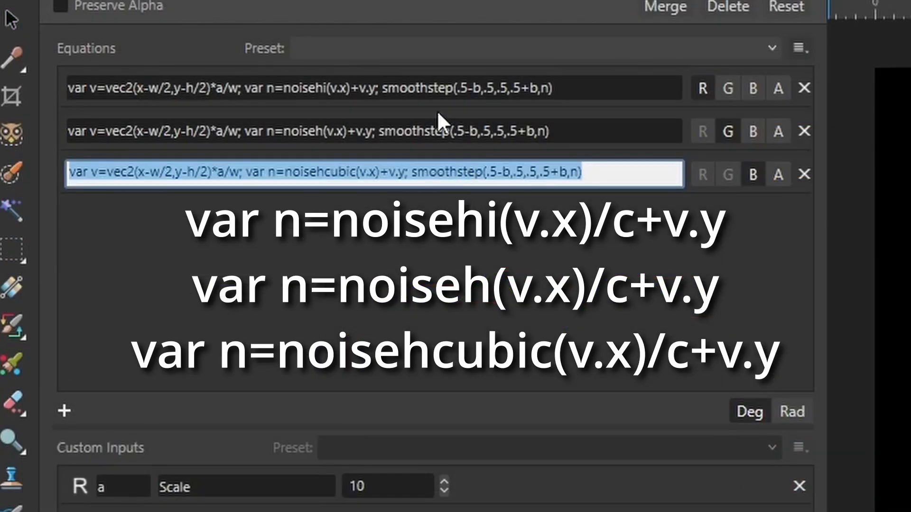
pyautogui.click(361, 91)
pyautogui.click(355, 90)
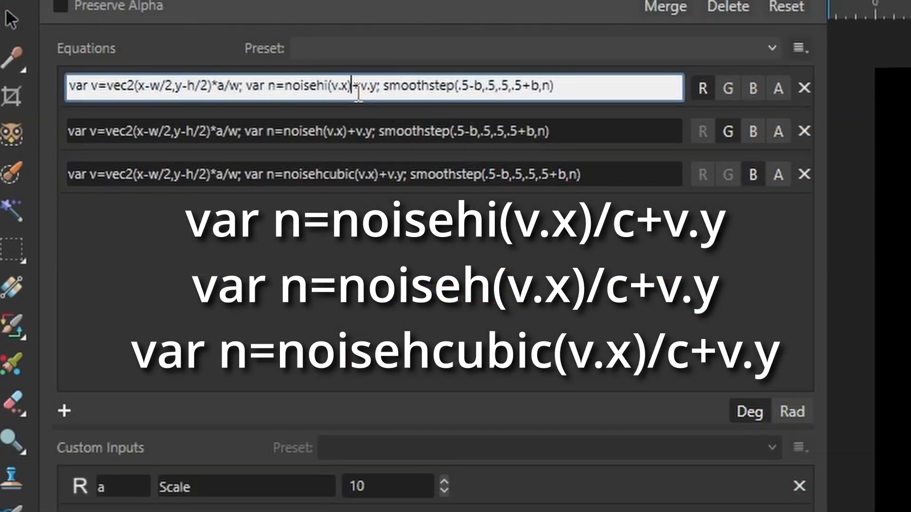
pyautogui.write('/c')
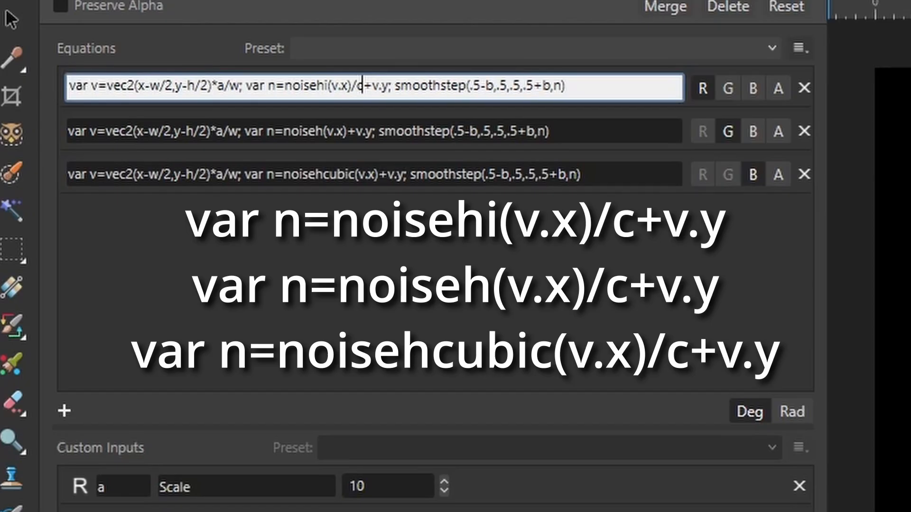
pyautogui.press('Return')
# - Insert /c after the noise term in the green and blue equations, and lower the Stretch input to about halfway
pyautogui.click(352, 131)
pyautogui.click(351, 131)
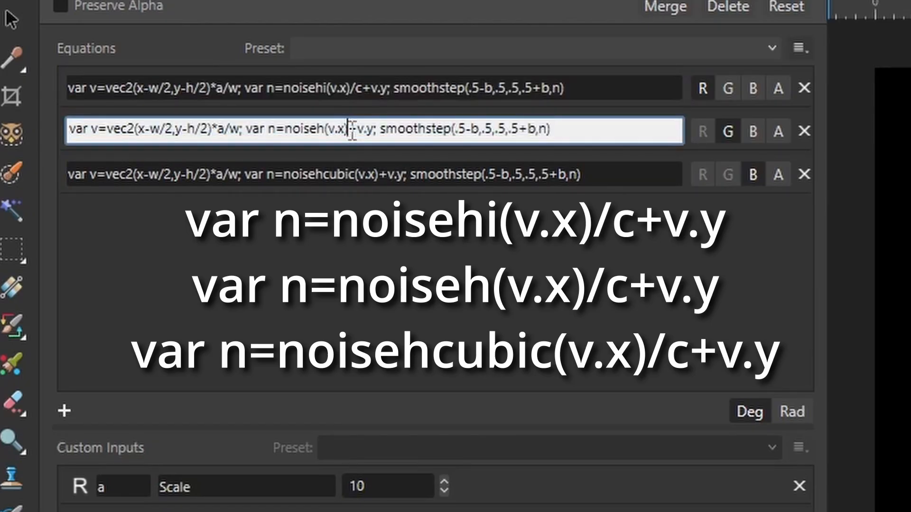
pyautogui.write('/c')
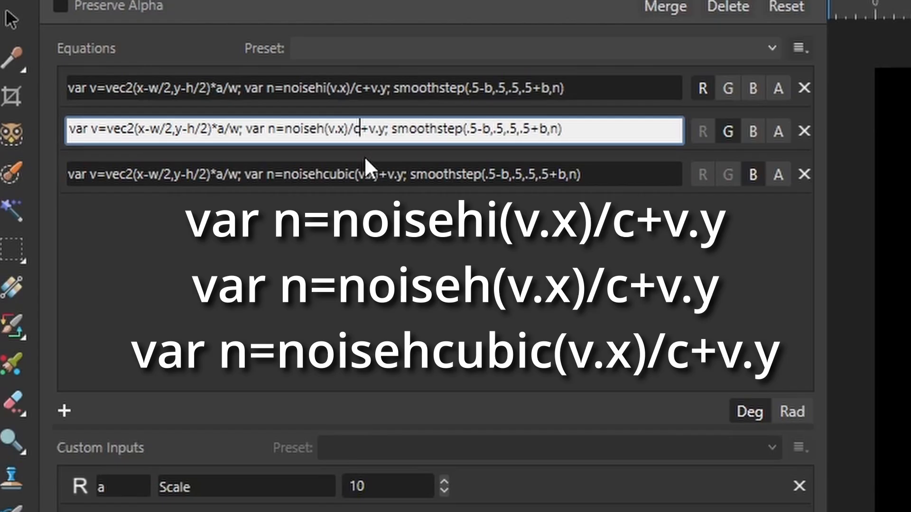
pyautogui.press('Return')
pyautogui.click(378, 174)
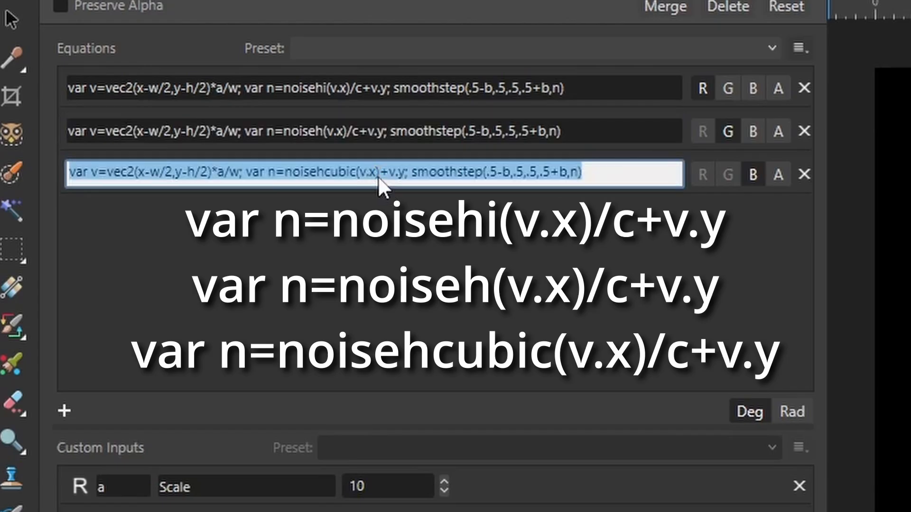
pyautogui.click(384, 173)
pyautogui.write('/c')
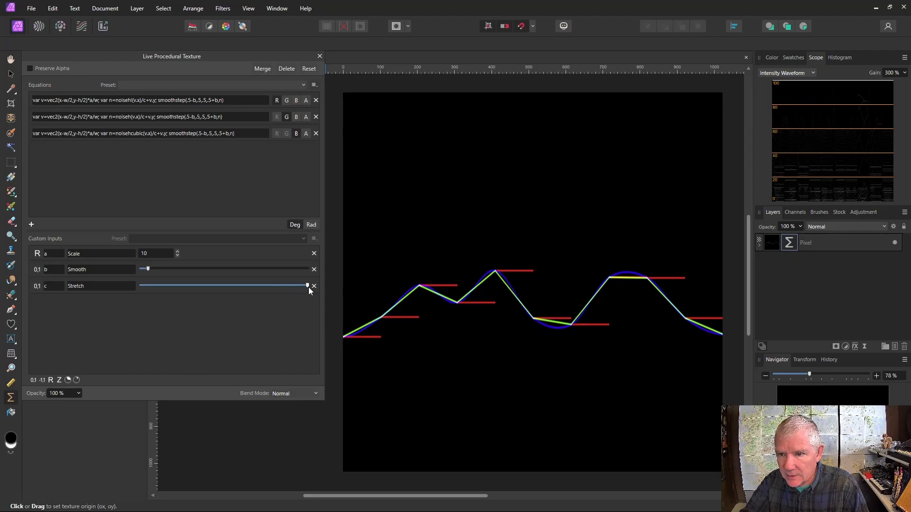
pyautogui.moveTo(308, 286); pyautogui.dragTo(217, 289)
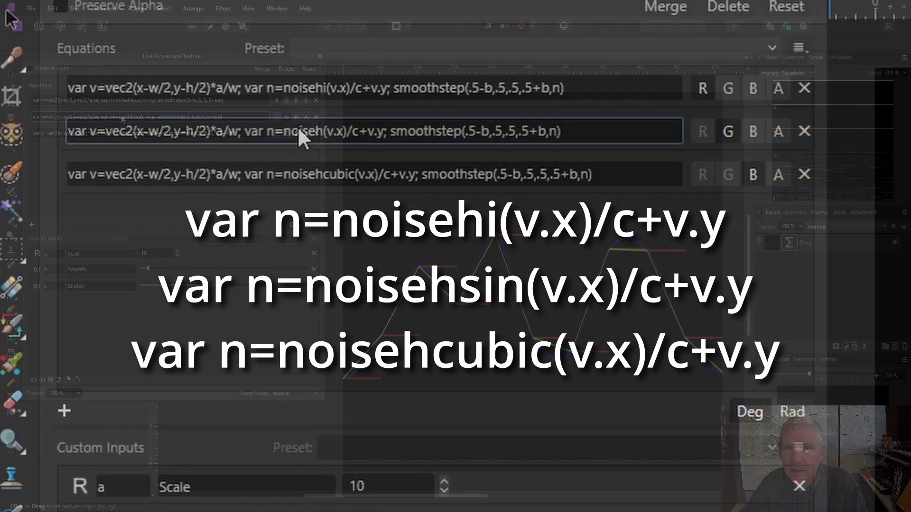
# - Change noiseh to noisehsin in the green channel's equation
pyautogui.click(304, 133)
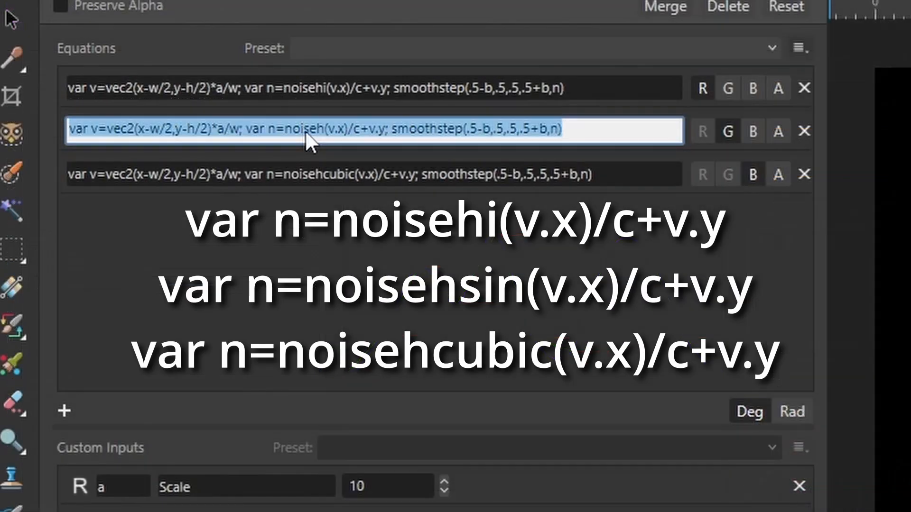
pyautogui.click(324, 131)
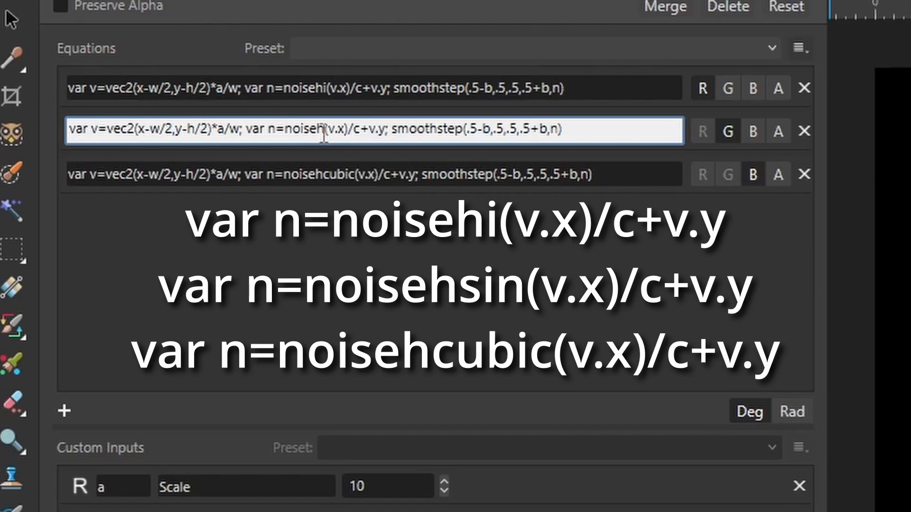
pyautogui.write('sin')
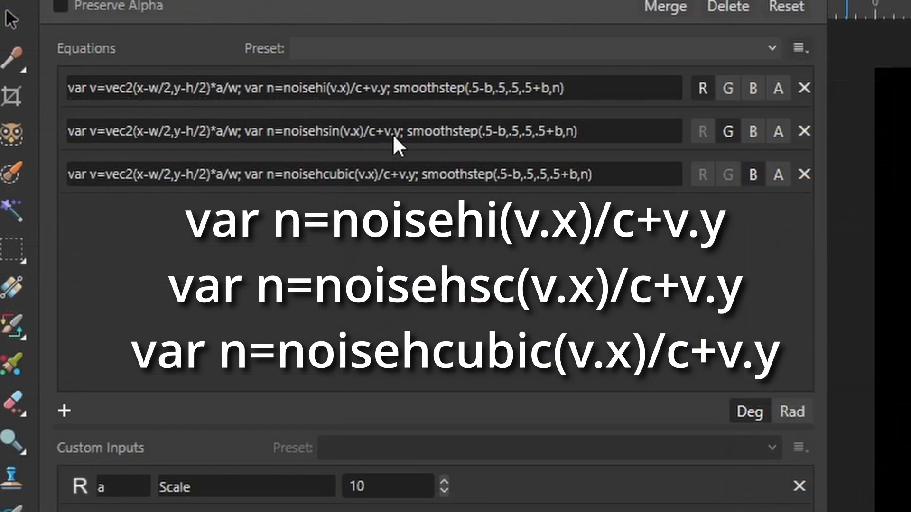
# - Replace noisehsin with noisehsc in the green channel's equation
pyautogui.click(337, 134)
pyautogui.click(341, 135)
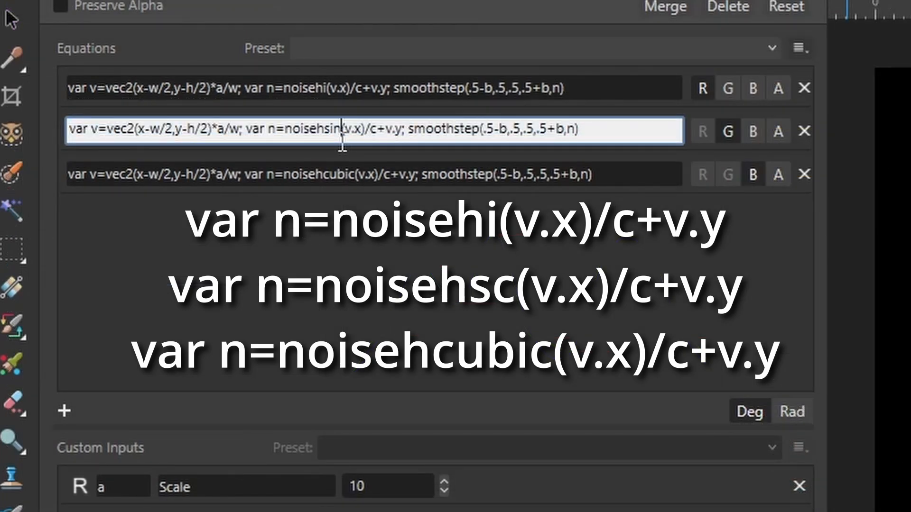
pyautogui.press('BackSpace')
pyautogui.press('BackSpace')
pyautogui.write('c')
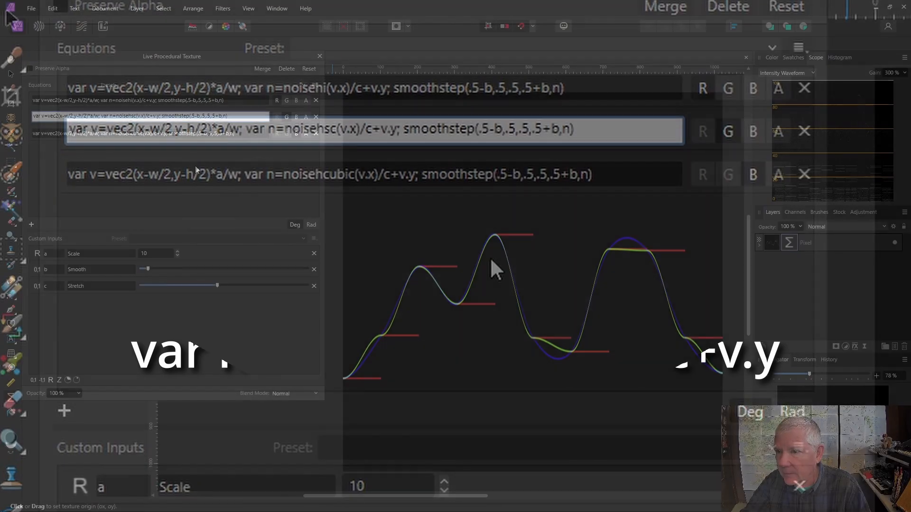
pyautogui.press('Return')
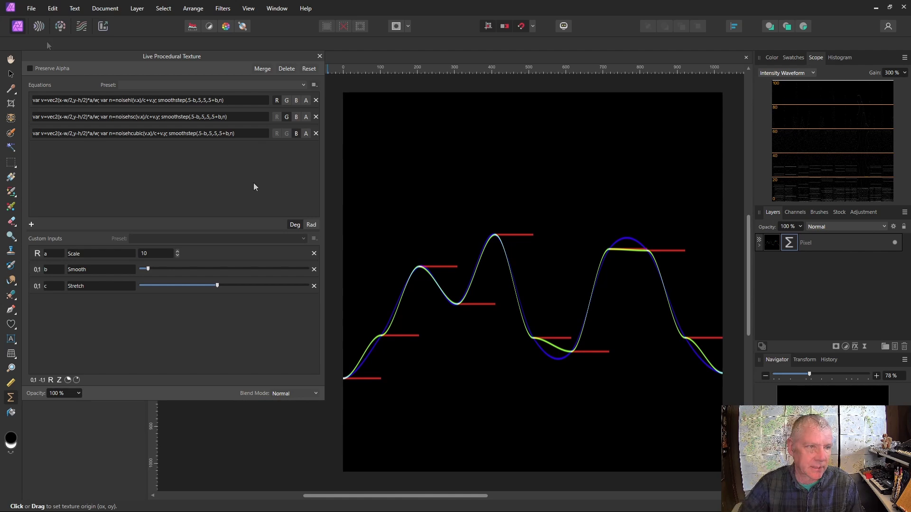
# - Create a new 1024 × 1024 px document from the XGA preset
pyautogui.click(31, 8)
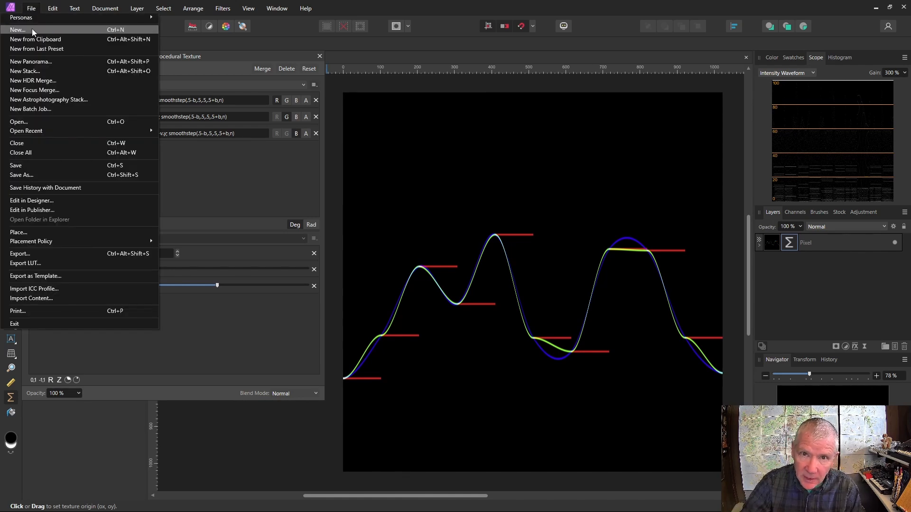
pyautogui.click(33, 29)
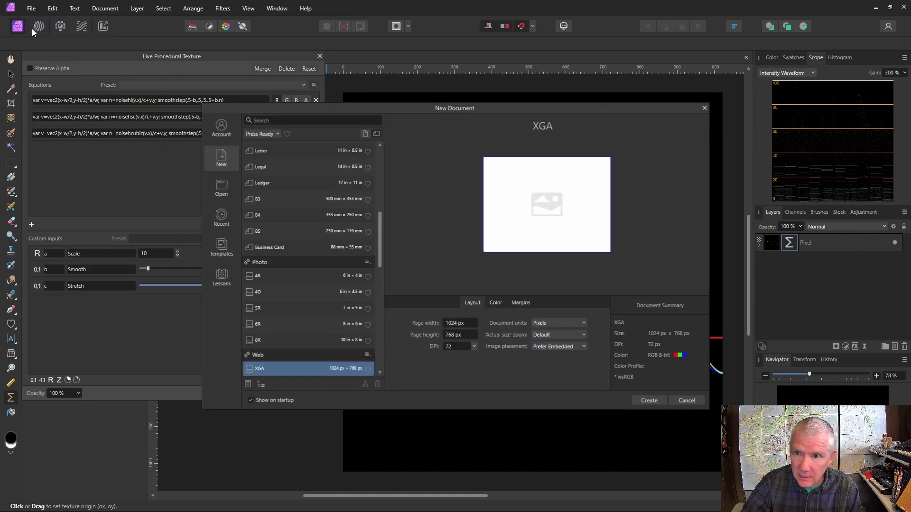
pyautogui.click(460, 335)
pyautogui.write('1024')
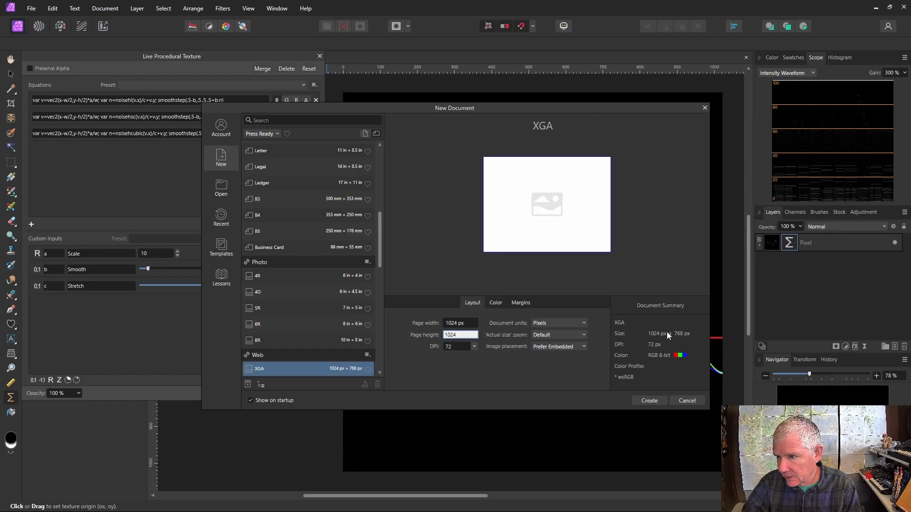
pyautogui.click(654, 402)
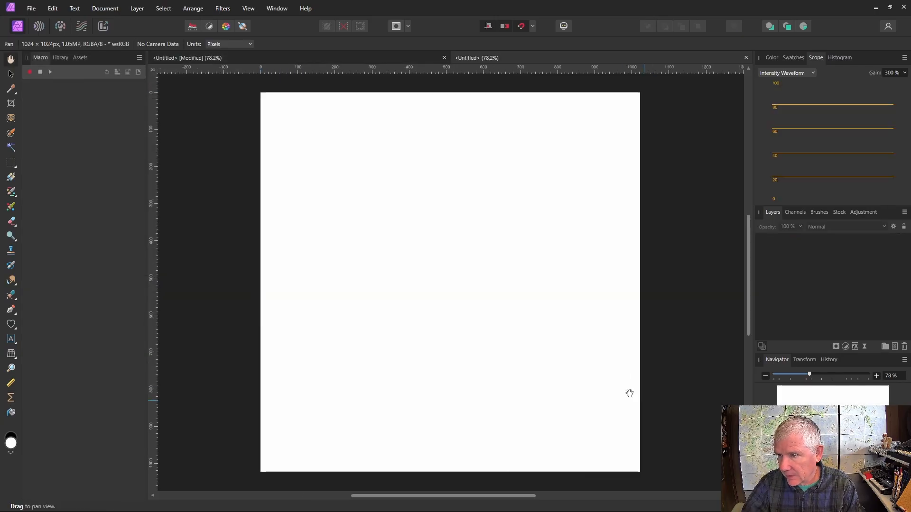
# - Flood-fill the blank canvas with black and switch to the Move tool
pyautogui.click(12, 437)
pyautogui.click(10, 412)
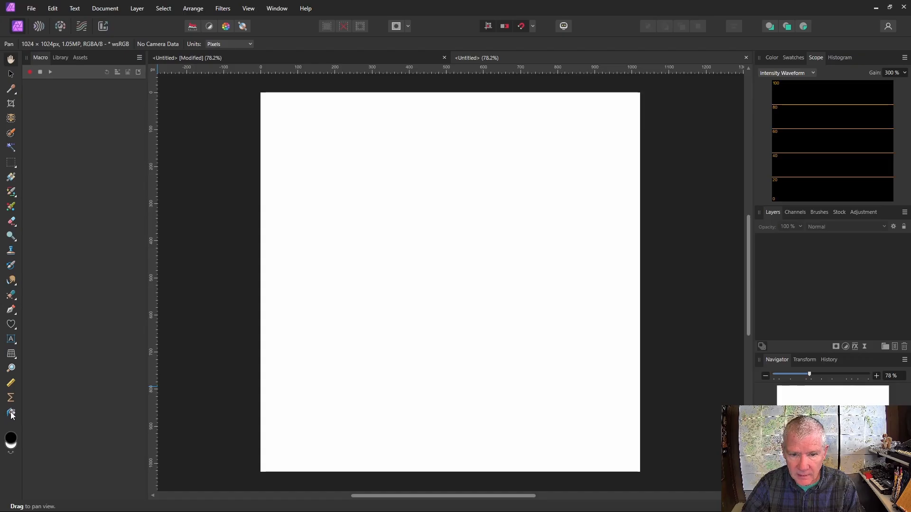
pyautogui.click(469, 310)
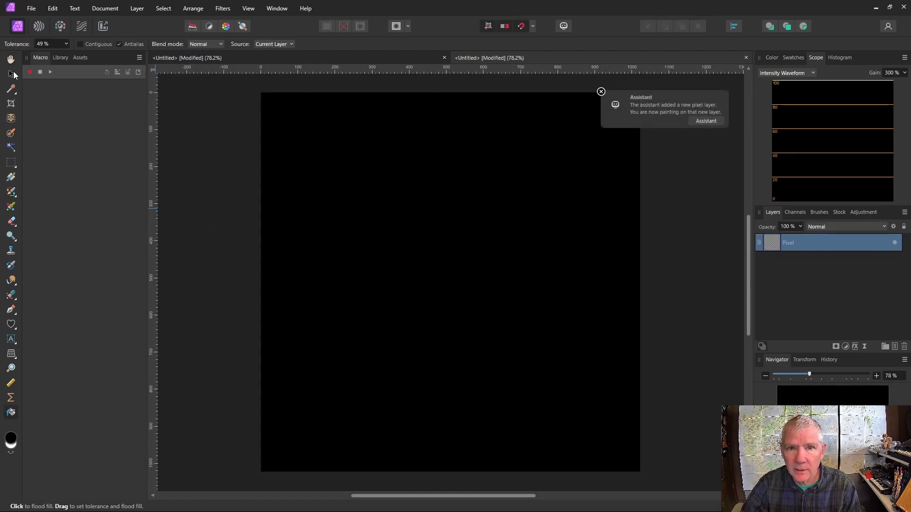
pyautogui.click(10, 74)
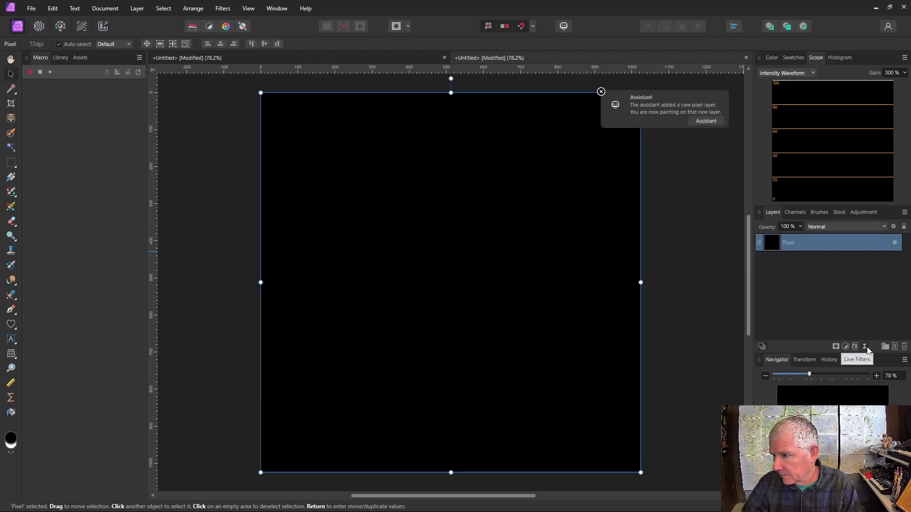
# - Add a live Procedural Texture filter with one equation applied to the red, green and blue channels
pyautogui.click(864, 347)
pyautogui.click(813, 319)
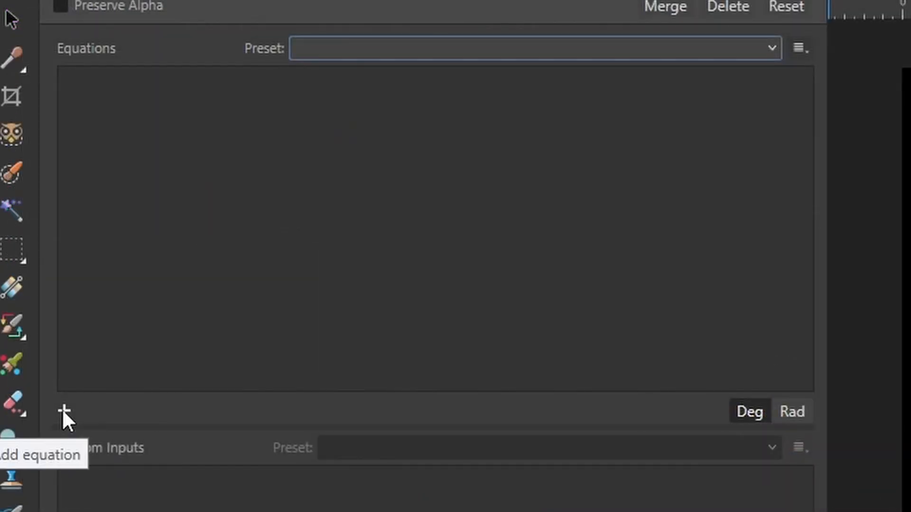
pyautogui.click(63, 411)
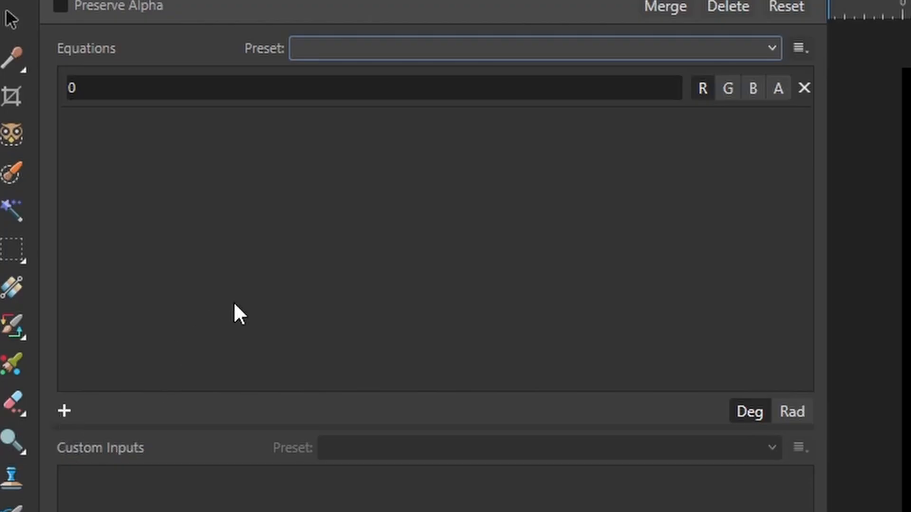
pyautogui.click(730, 91)
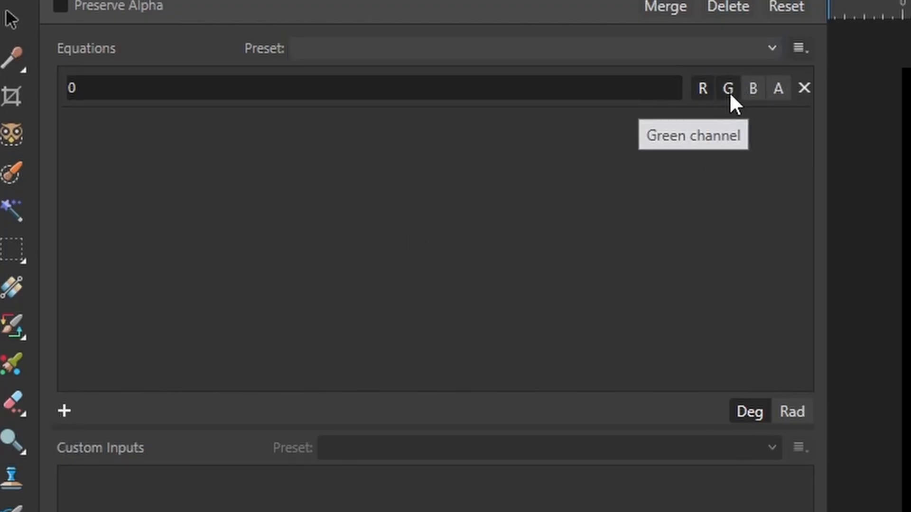
pyautogui.click(754, 88)
# - Enter cubicinterp(a,b,c,d,x/w) as the RGB equation
pyautogui.click(114, 89)
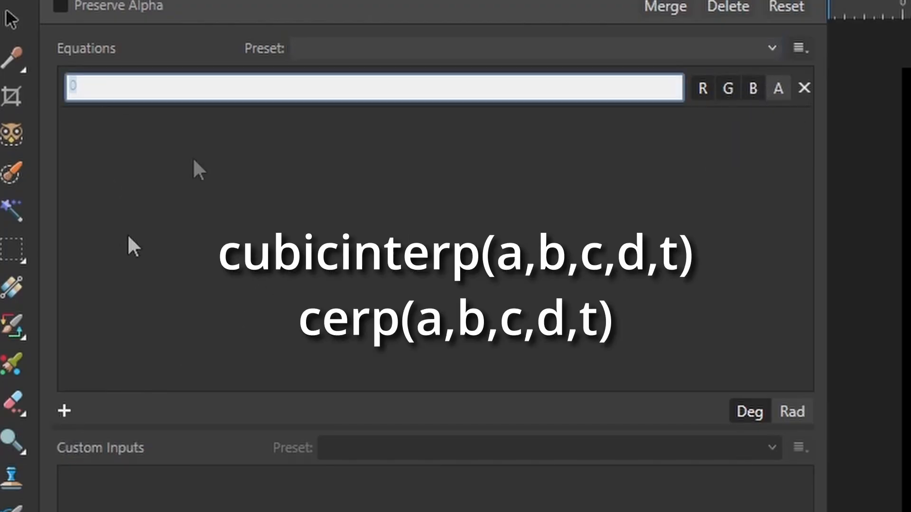
pyautogui.press('BackSpace')
pyautogui.write('cubic')
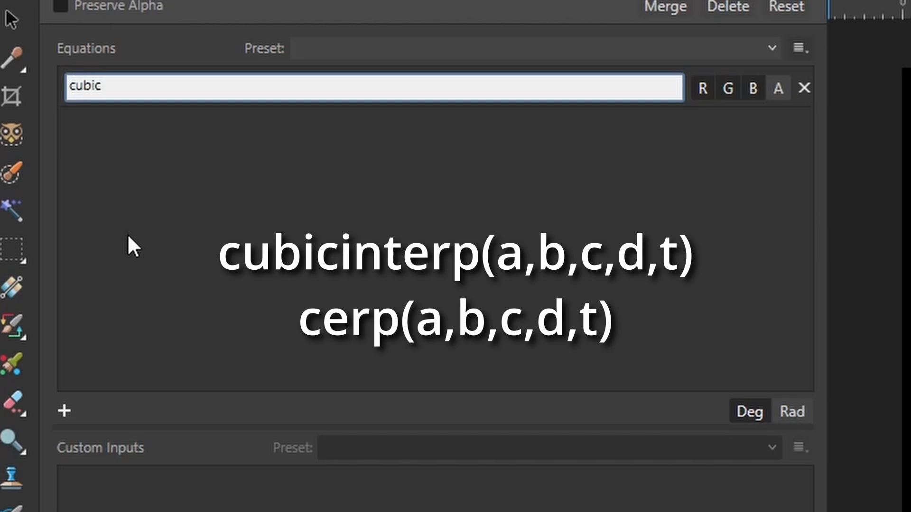
pyautogui.write('interp')
pyautogui.write('(')
pyautogui.write('a')
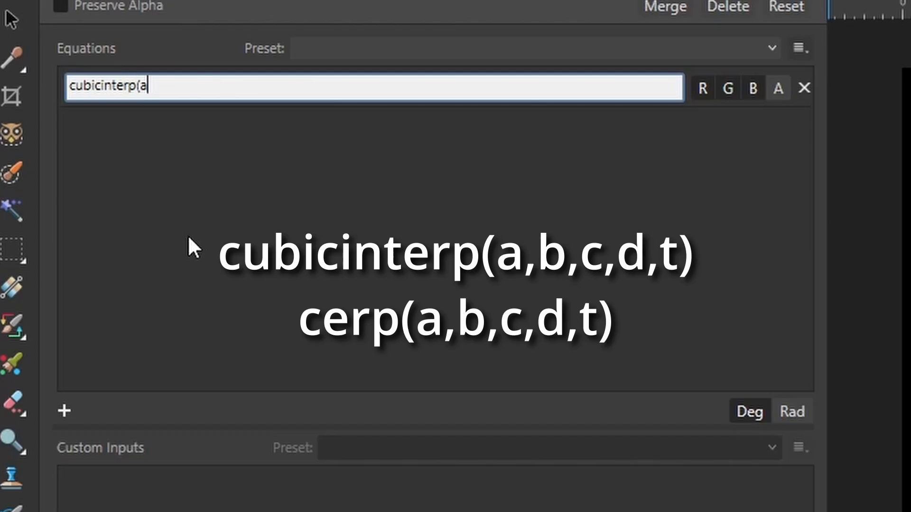
pyautogui.write(',b,c,d,t')
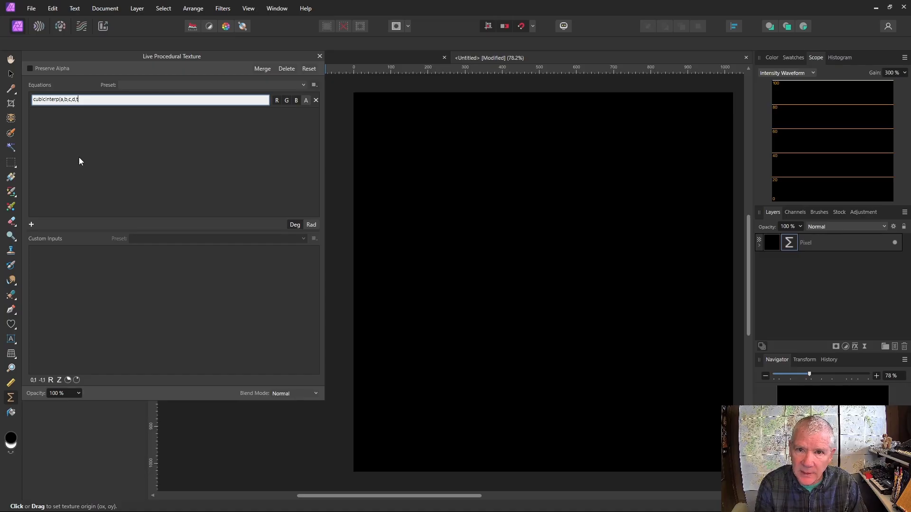
pyautogui.press('BackSpace')
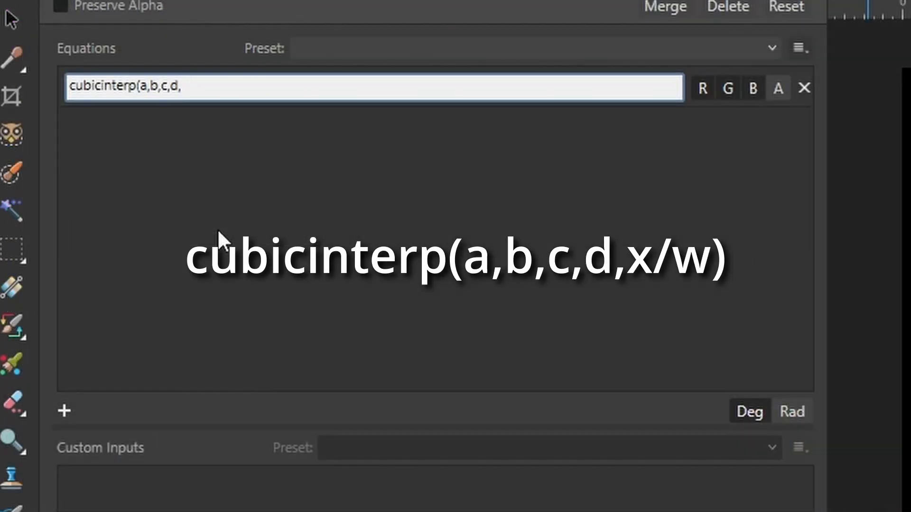
pyautogui.write('x/w)')
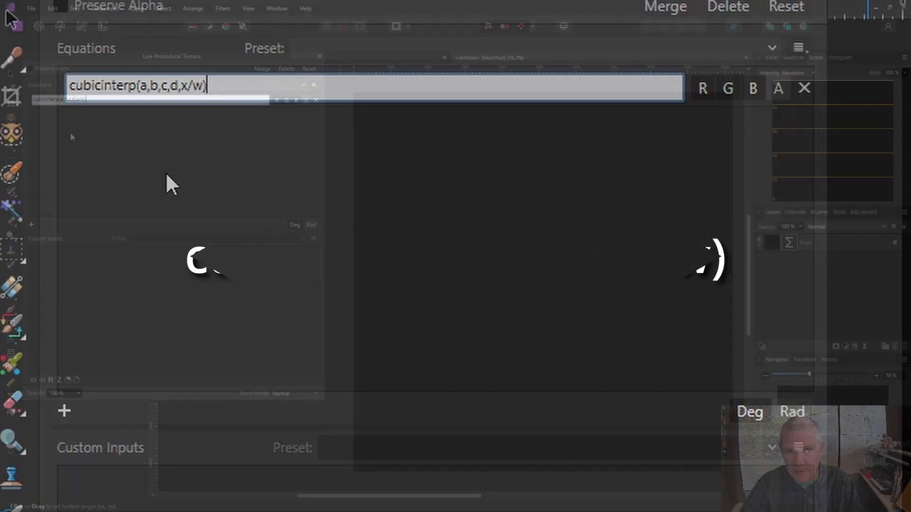
pyautogui.press('Return')
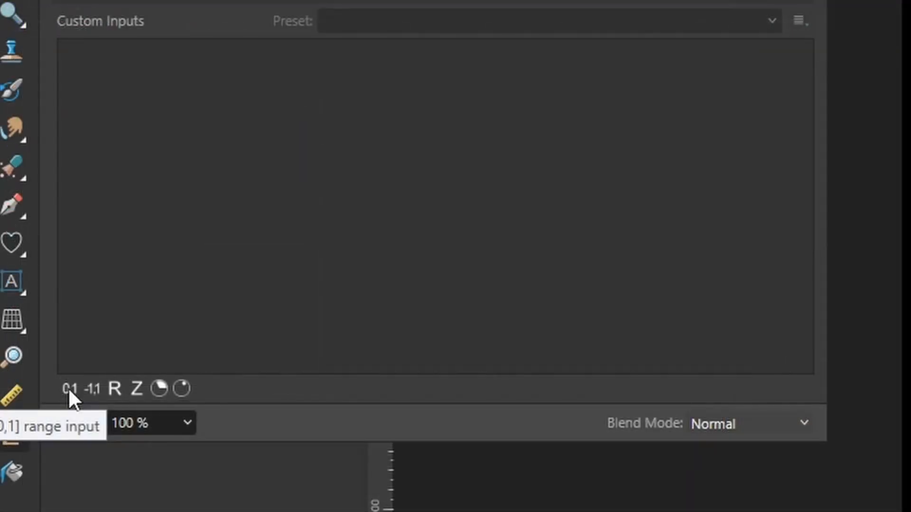
# - Add four 0–1 range custom inputs, a, b, c and d
pyautogui.click(69, 388)
pyautogui.click(68, 388)
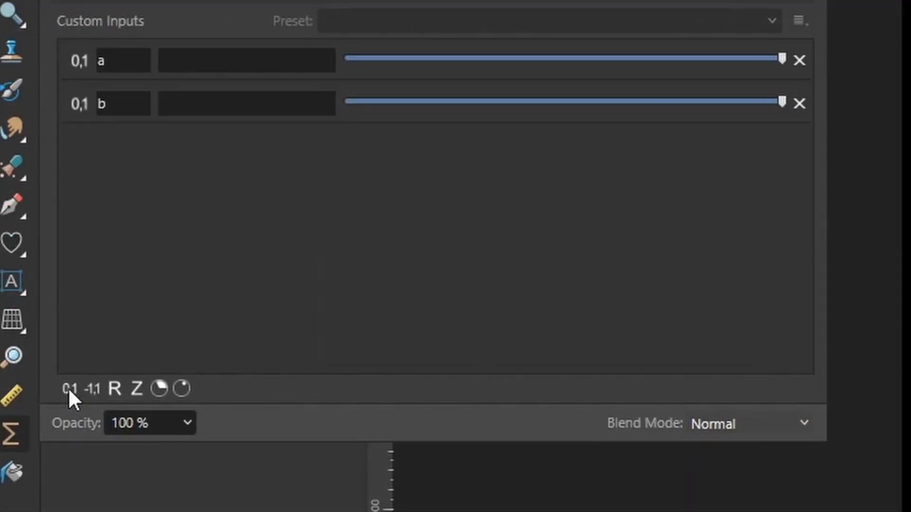
pyautogui.click(68, 388)
pyautogui.click(68, 388)
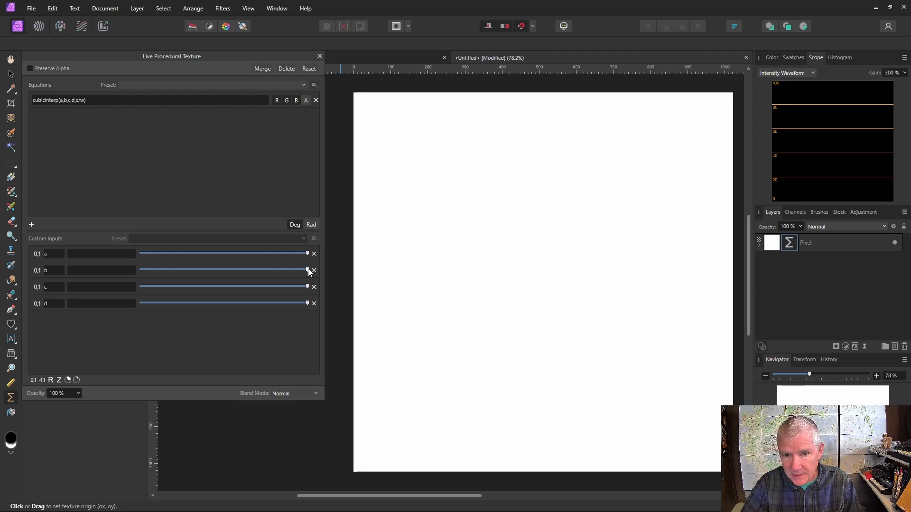
# - Lower the b, d and a inputs to 0 to form a black-to-white gradient
pyautogui.moveTo(309, 270); pyautogui.dragTo(122, 266)
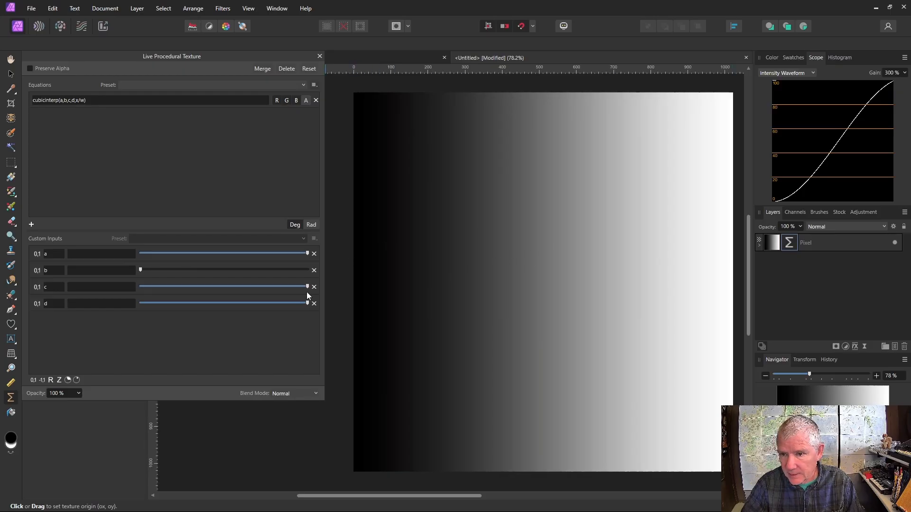
pyautogui.moveTo(307, 303); pyautogui.dragTo(118, 314)
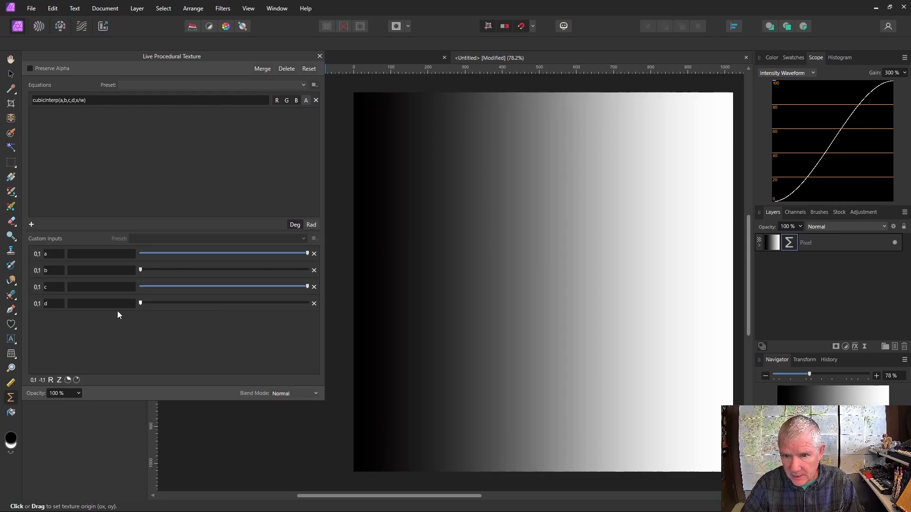
pyautogui.moveTo(306, 254); pyautogui.dragTo(100, 252)
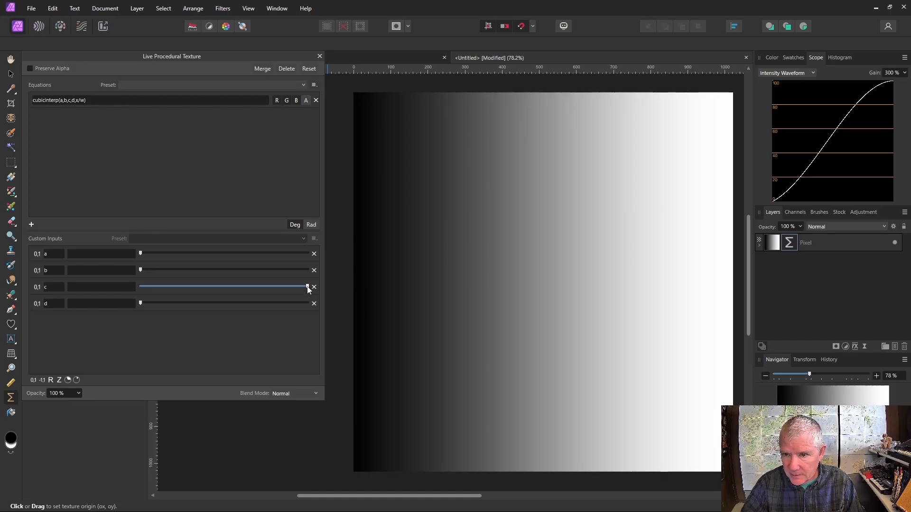
# - Reverse the gradient by setting c to 0 and b to 1, and swap the two inputs back
pyautogui.moveTo(308, 287); pyautogui.dragTo(321, 271)
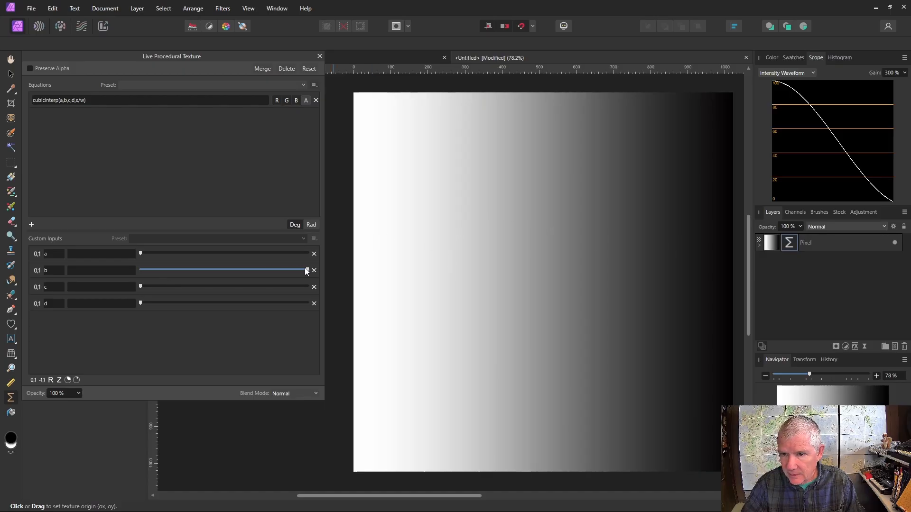
pyautogui.moveTo(308, 270)
pyautogui.mouseDown()
pyautogui.moveTo(130, 274)
pyautogui.moveTo(311, 287)
pyautogui.mouseUp()
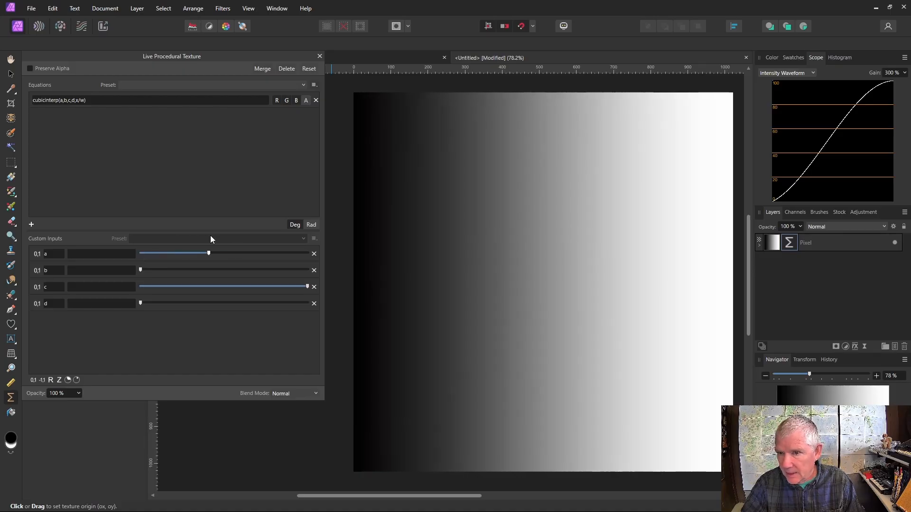
# - Vary the a and d inputs between 0 and 1 to reshape the curve's ends, ending with a at 1 and d at 0
pyautogui.moveTo(209, 253); pyautogui.dragTo(325, 253)
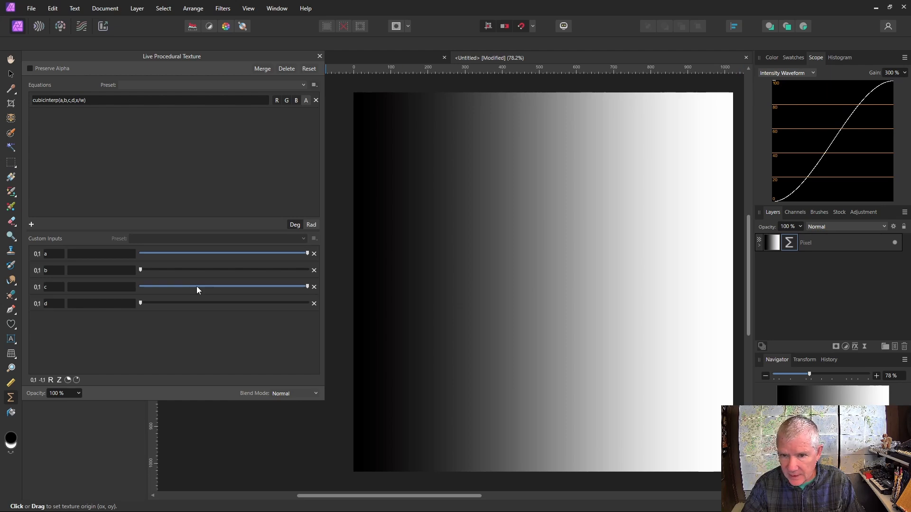
pyautogui.moveTo(141, 306); pyautogui.dragTo(315, 301)
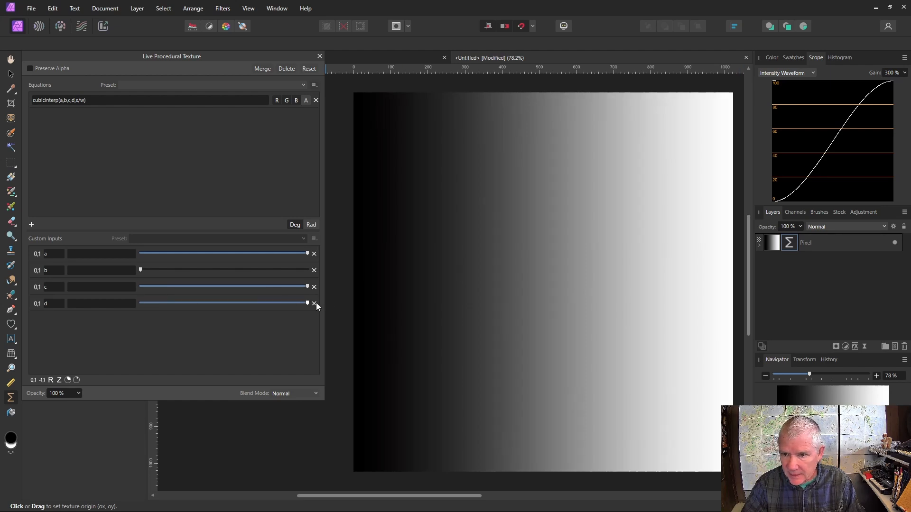
pyautogui.moveTo(309, 252); pyautogui.dragTo(108, 245)
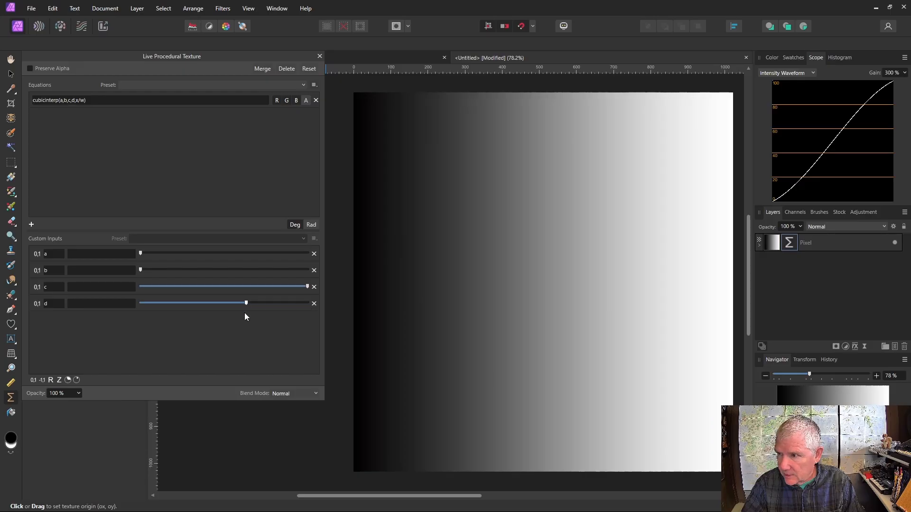
pyautogui.moveTo(175, 325); pyautogui.dragTo(132, 323)
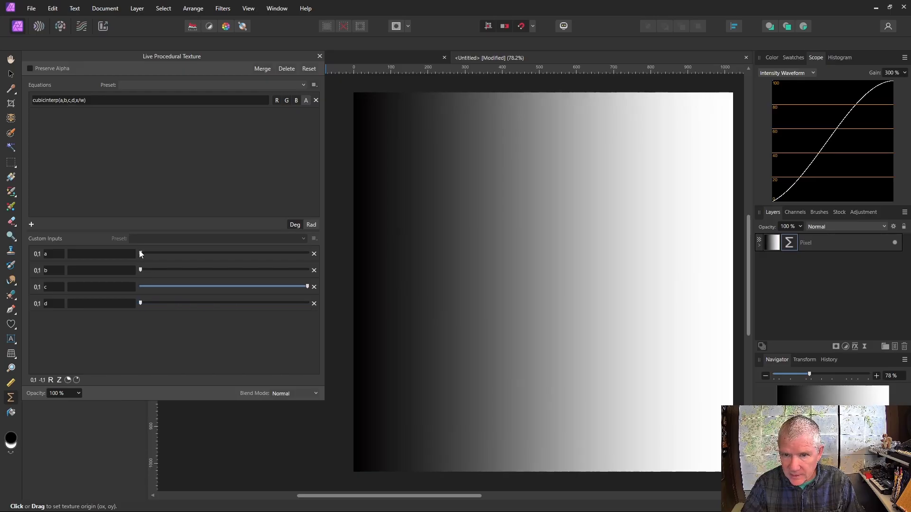
pyautogui.moveTo(140, 252); pyautogui.dragTo(349, 241)
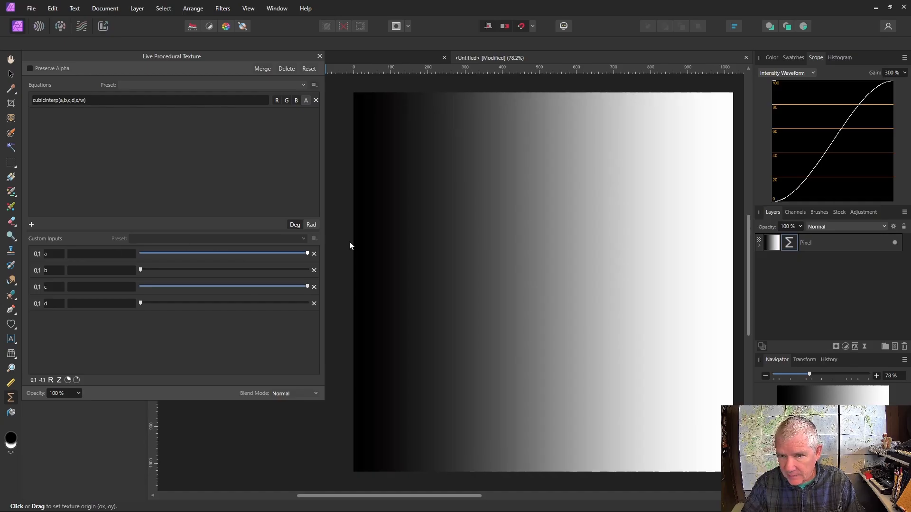
# - Vary the a, b, c and d inputs between 0 and 1 to compare gradient curves, ending with a and c at 0, b and d at 1
pyautogui.moveTo(140, 270); pyautogui.dragTo(115, 290)
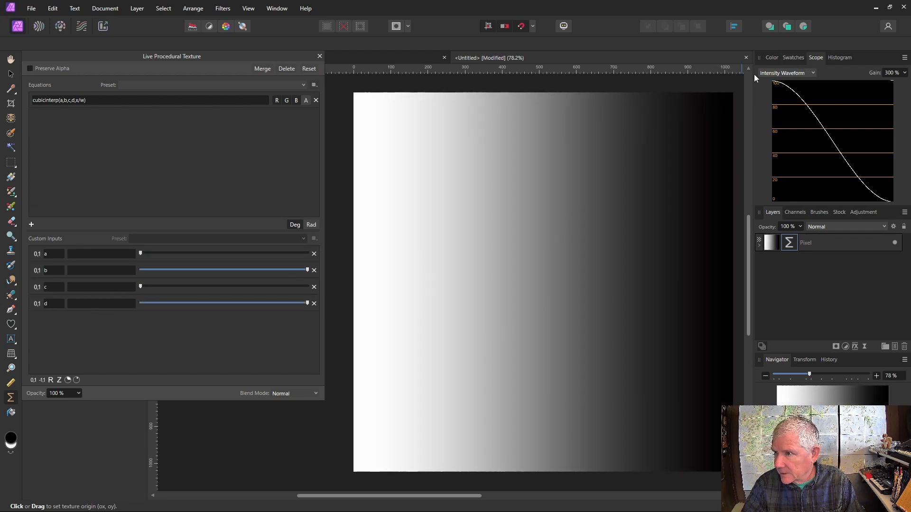
pyautogui.moveTo(139, 287); pyautogui.dragTo(117, 274)
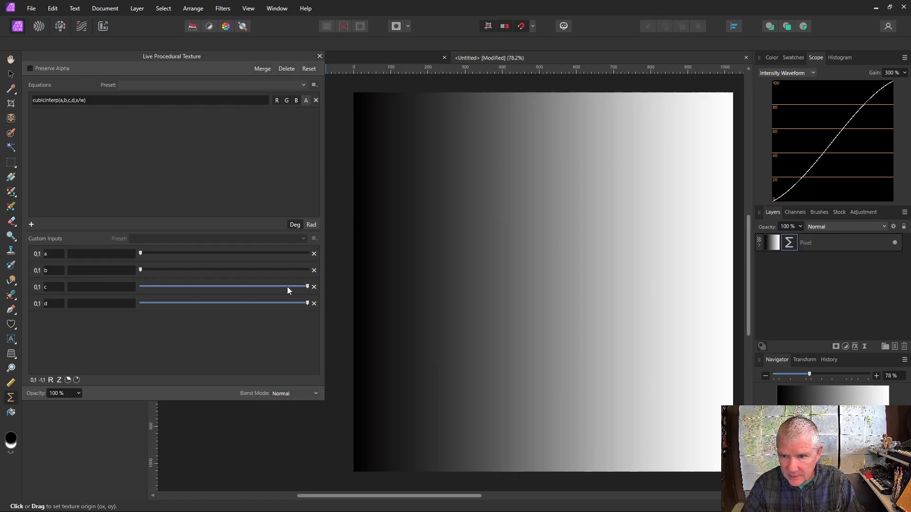
pyautogui.moveTo(141, 271); pyautogui.dragTo(109, 287)
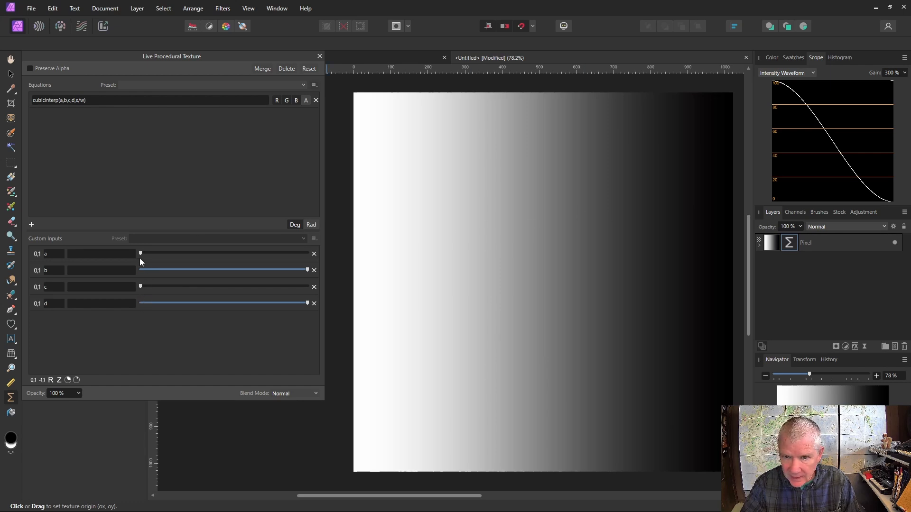
pyautogui.moveTo(146, 252); pyautogui.dragTo(81, 279)
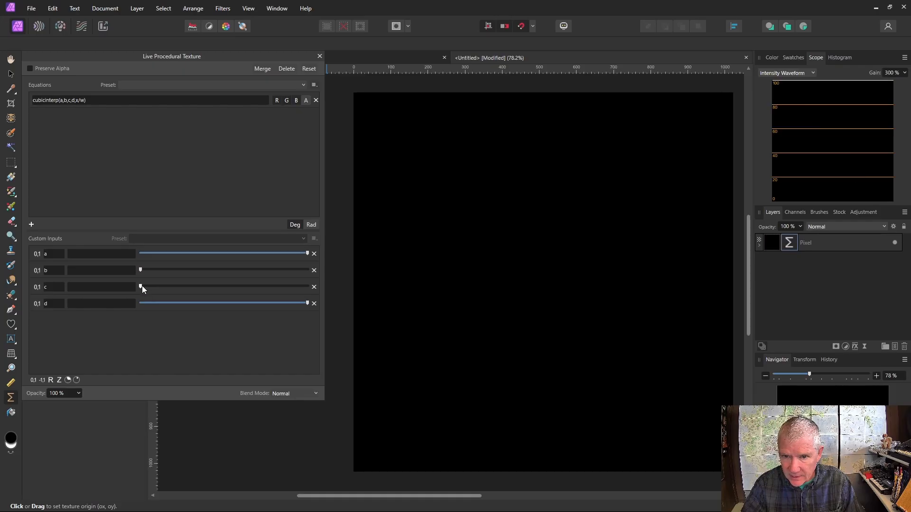
pyautogui.moveTo(141, 286); pyautogui.dragTo(121, 326)
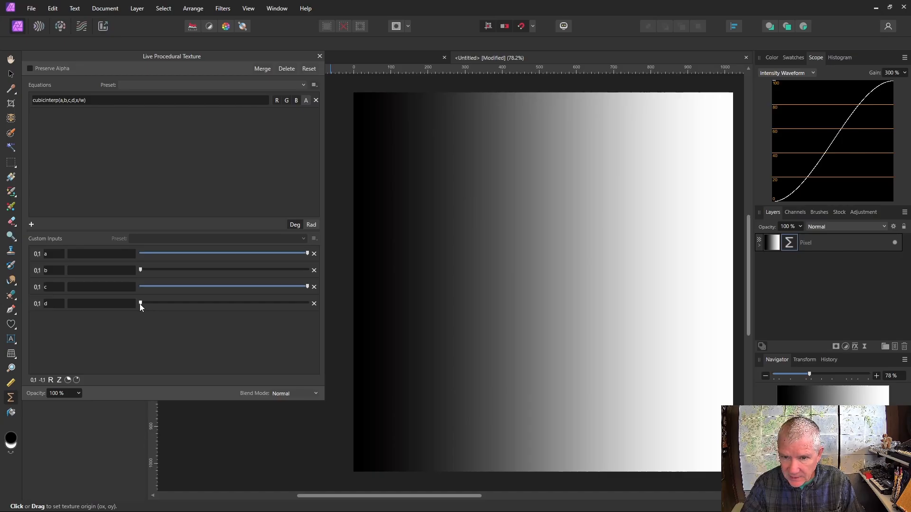
pyautogui.moveTo(140, 303); pyautogui.dragTo(319, 316)
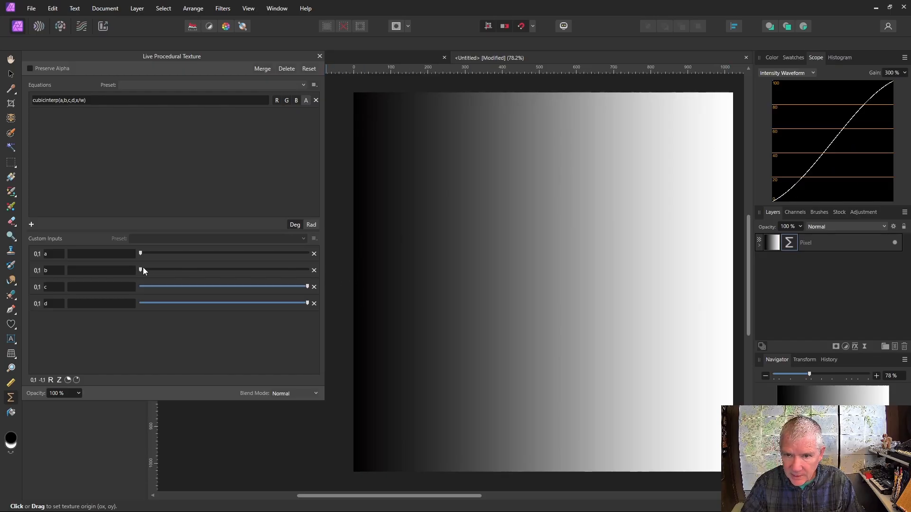
pyautogui.moveTo(141, 270)
pyautogui.mouseDown()
pyautogui.moveTo(308, 269)
pyautogui.moveTo(140, 287)
pyautogui.mouseUp()
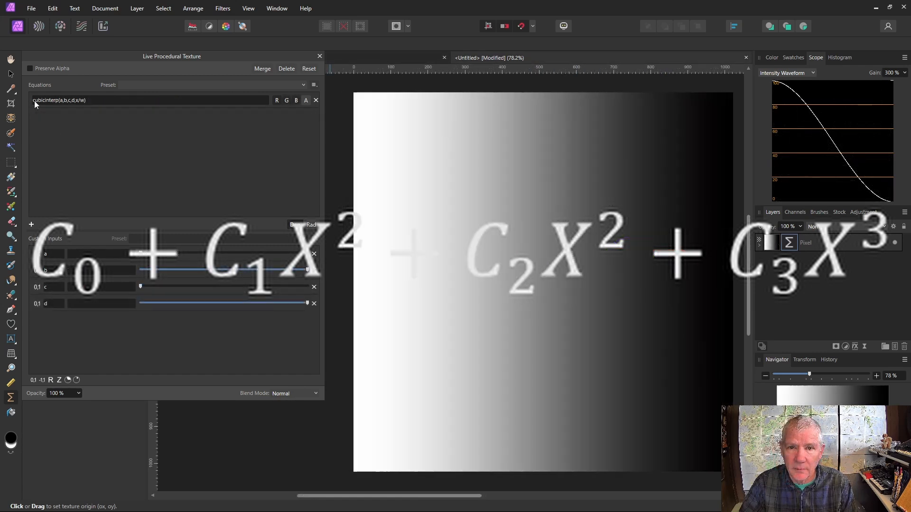
# - Insert the vector variable var v=vec2(rx,ry)*a1/w; ahead of cubicinterp(a,b,c,d,x/w) in the equation
pyautogui.click(34, 101)
pyautogui.click(34, 101)
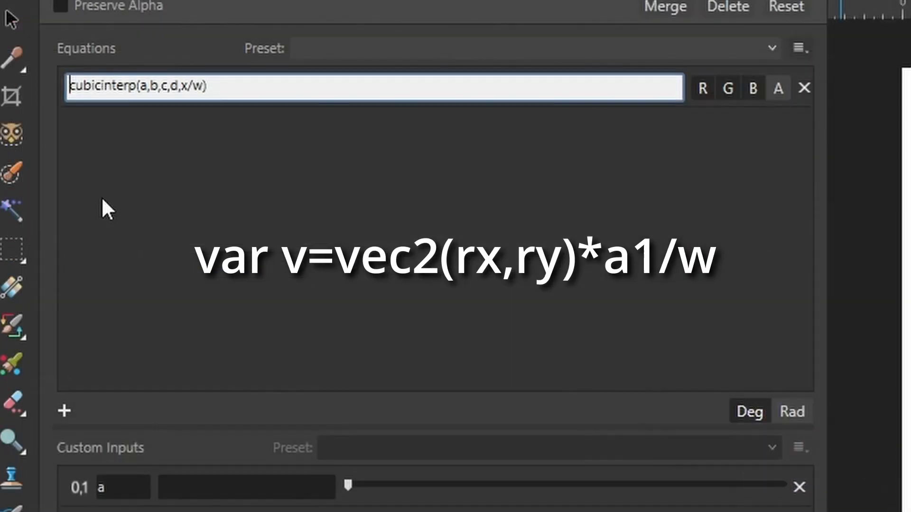
pyautogui.write('var ')
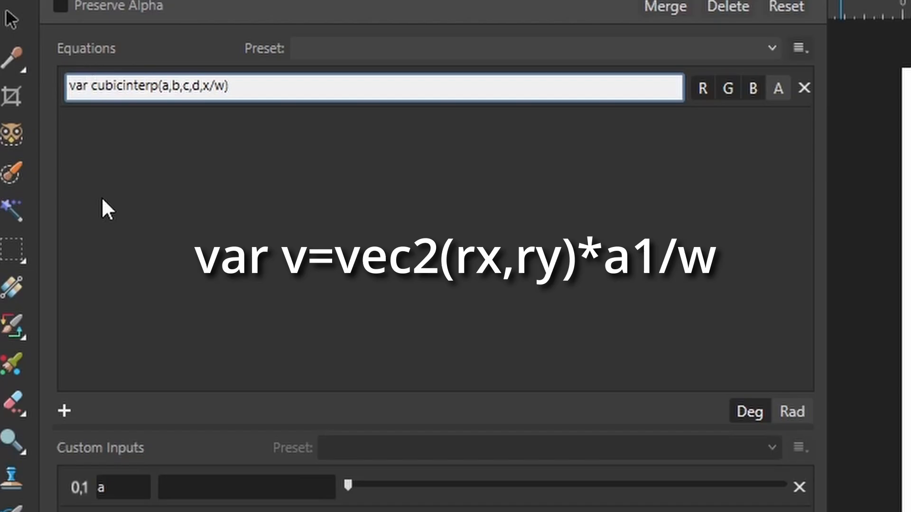
pyautogui.write('v=vec2')
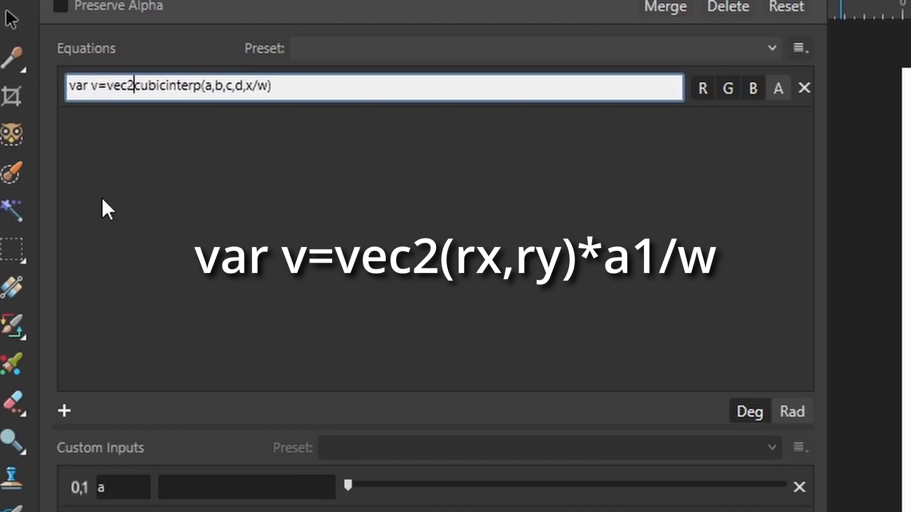
pyautogui.write('(rx,r')
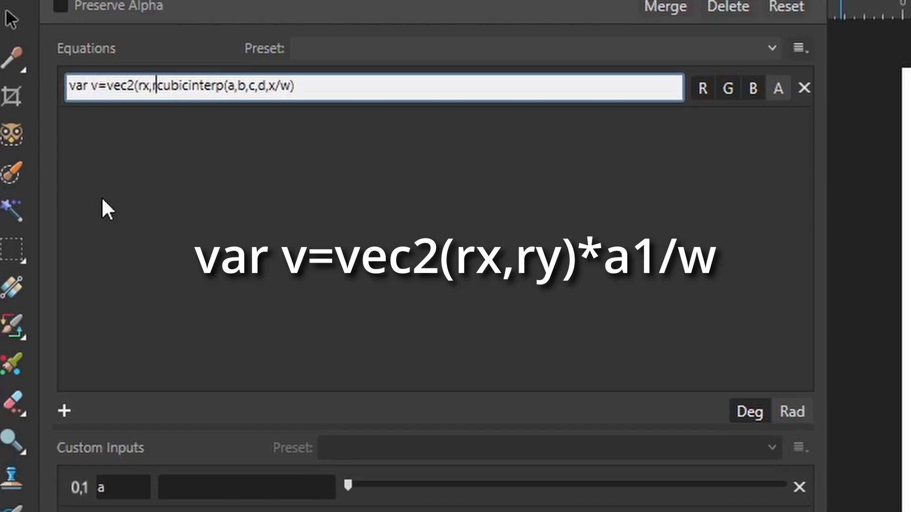
pyautogui.write('y)')
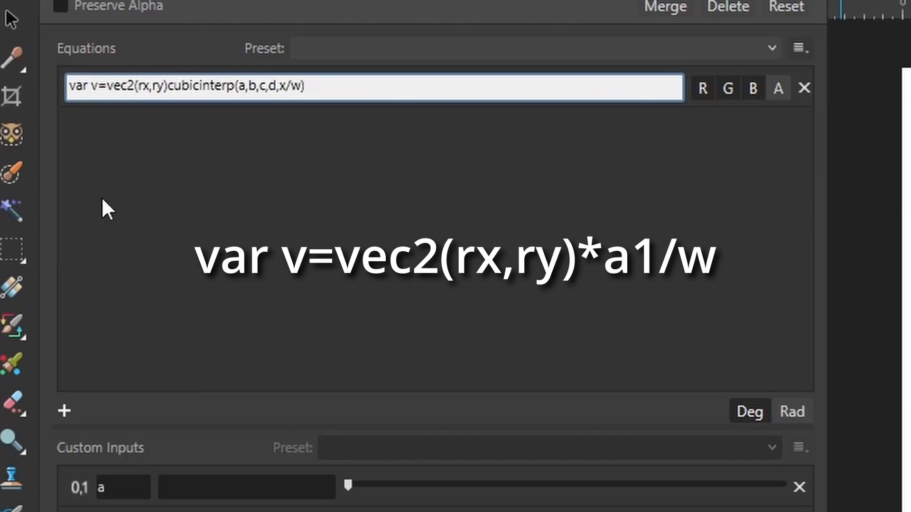
pyautogui.write('*a')
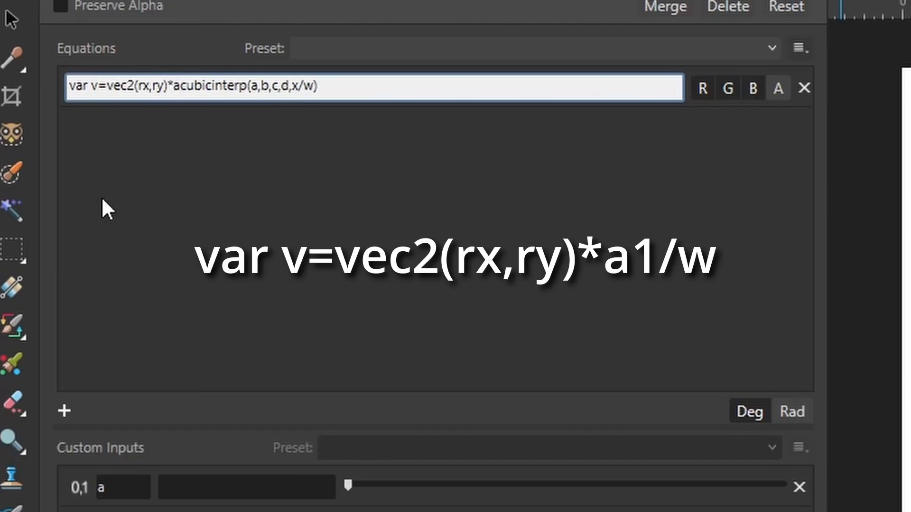
pyautogui.write('1/')
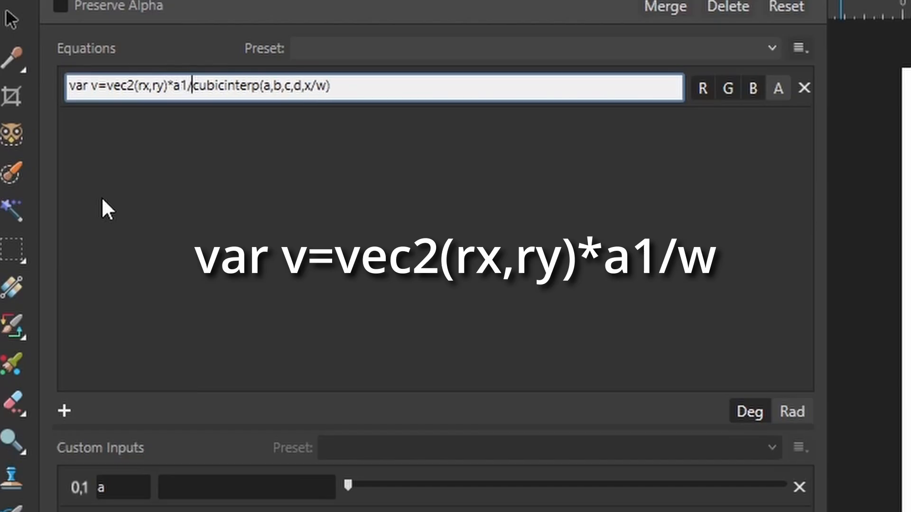
pyautogui.write('w;')
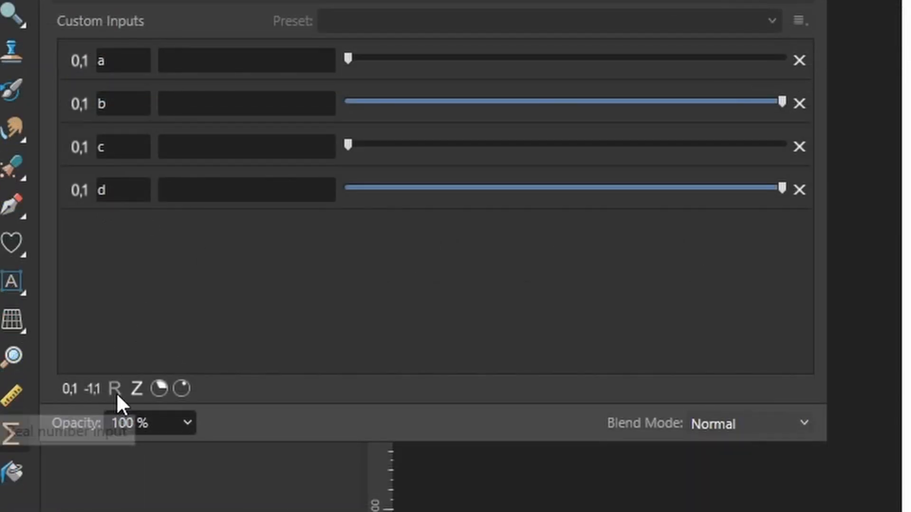
# - Add a real-number custom input named a1 and set it to 4
pyautogui.click(114, 390)
pyautogui.write('a1')
pyautogui.press('Return')
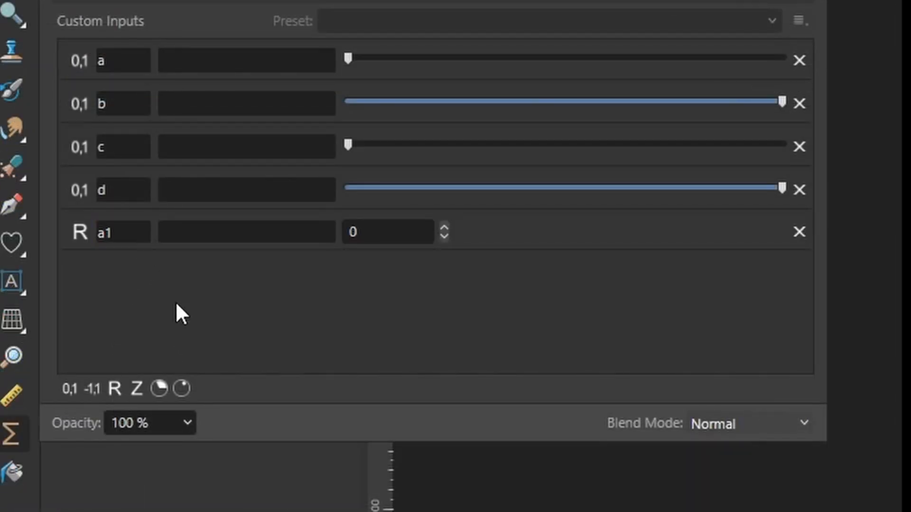
pyautogui.click(417, 232)
pyautogui.write('4')
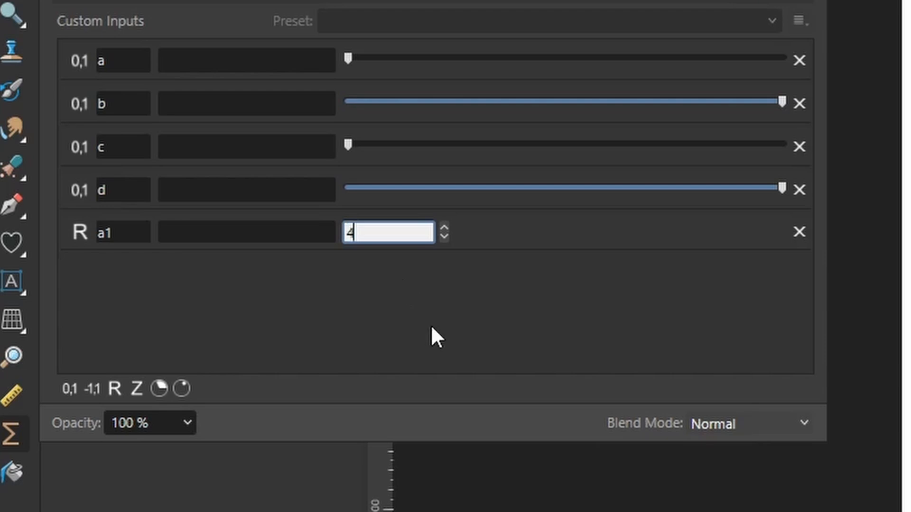
pyautogui.press('Return')
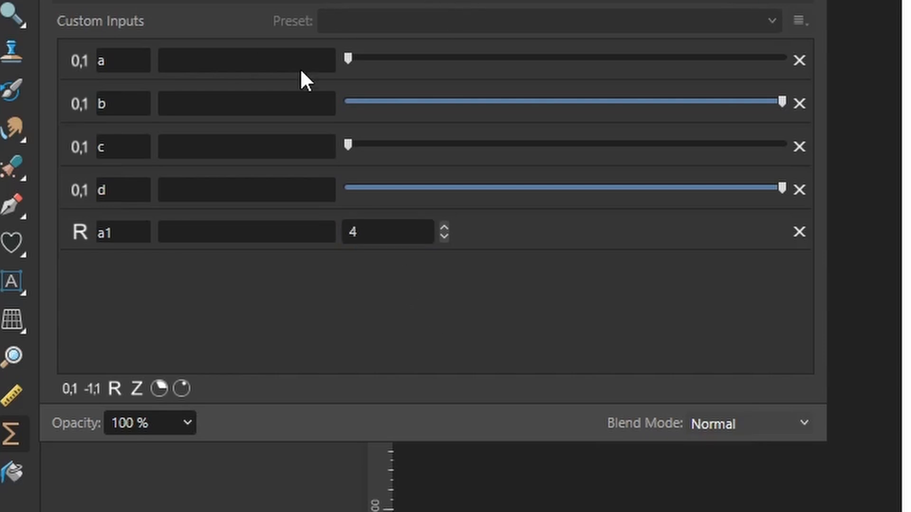
# - Delete the b and c custom inputs and define var b=osci(v); before cubicinterp in the equation
pyautogui.click(799, 102)
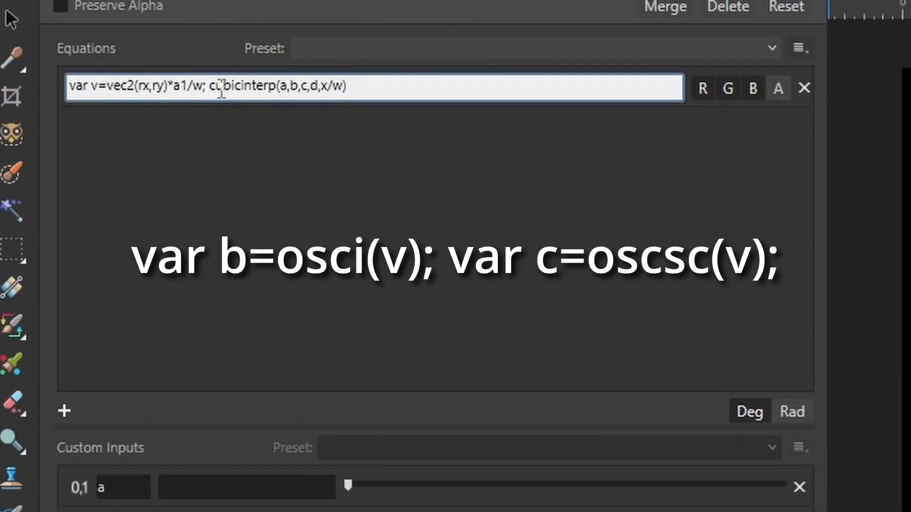
pyautogui.click(210, 87)
pyautogui.write('var ')
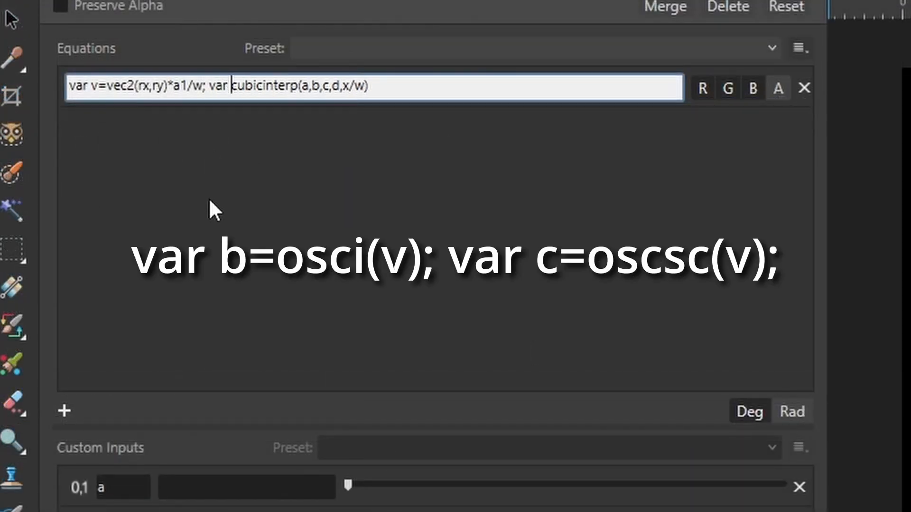
pyautogui.write('b')
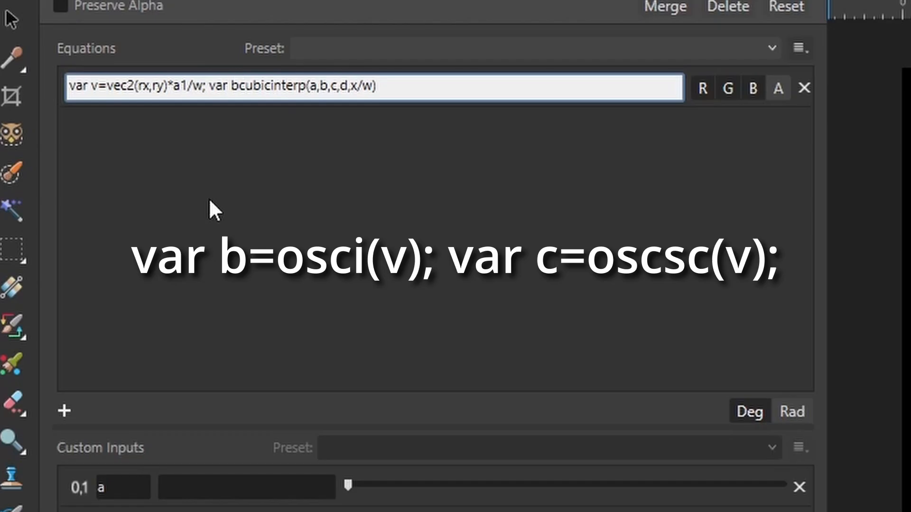
pyautogui.write('=')
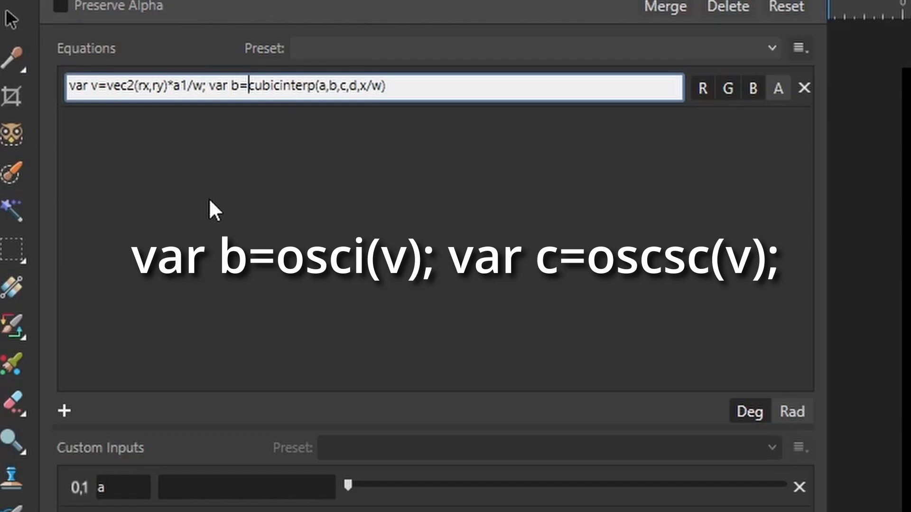
pyautogui.write('osc')
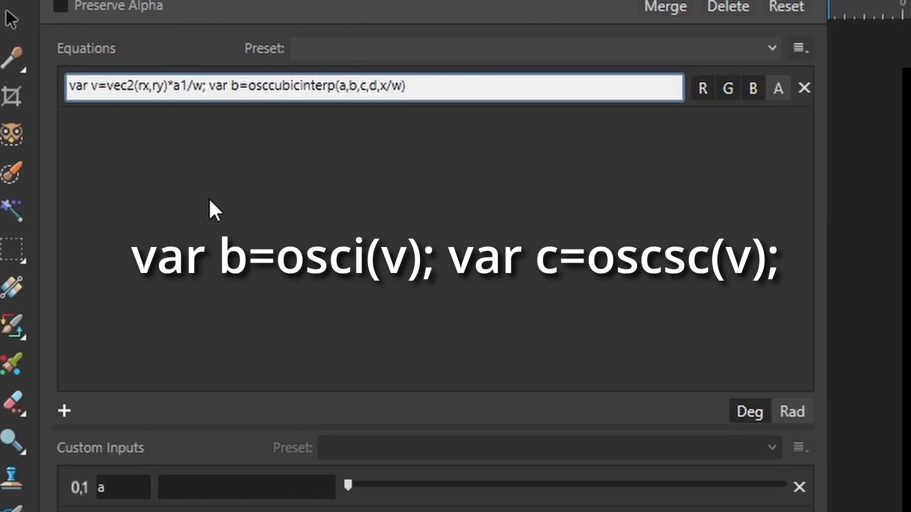
pyautogui.write('i(')
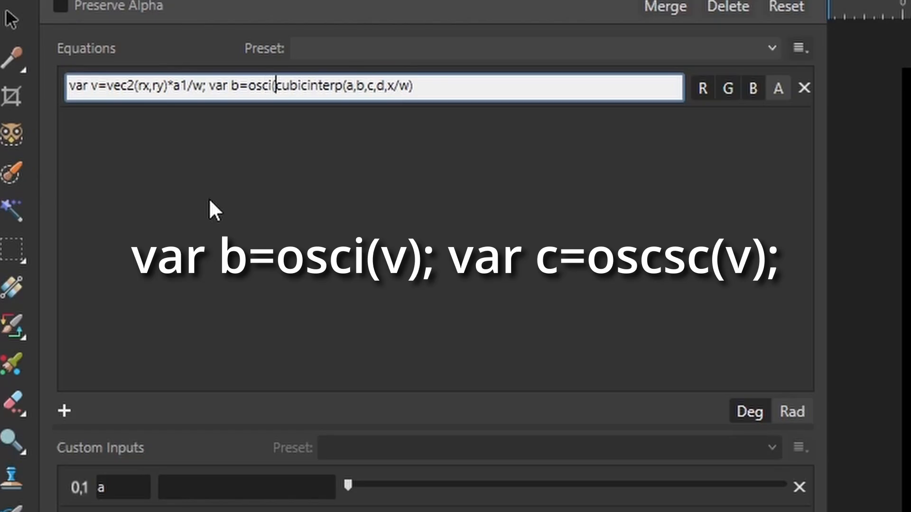
pyautogui.write('v)')
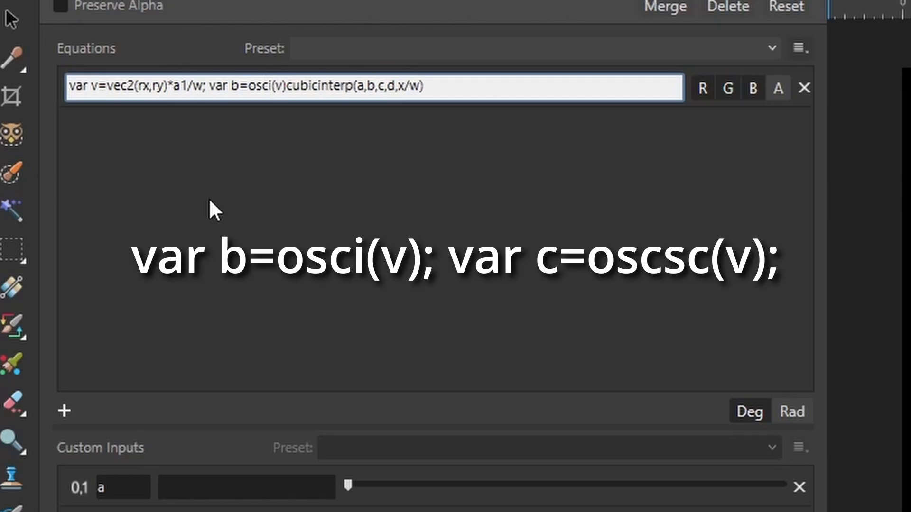
pyautogui.write('; ')
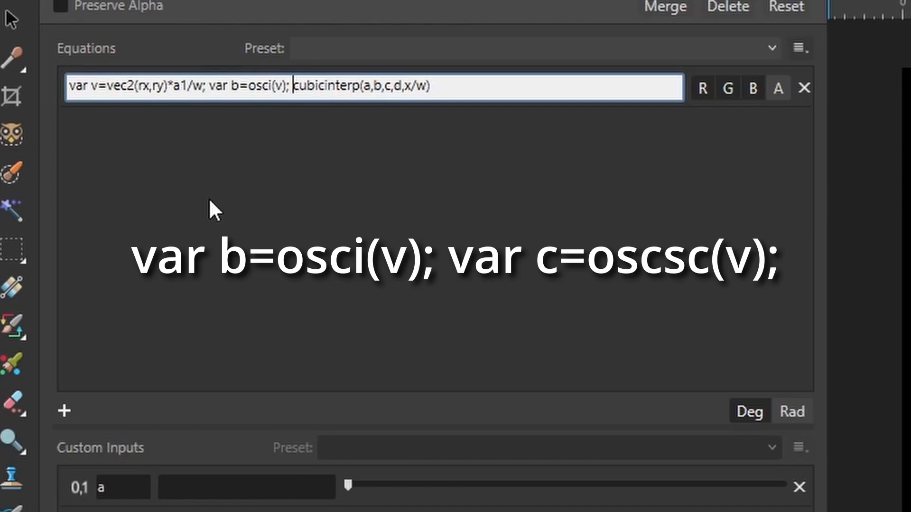
# - Define var c=oscsc(v); between the b variable and cubicinterp in the equation
pyautogui.write('var c')
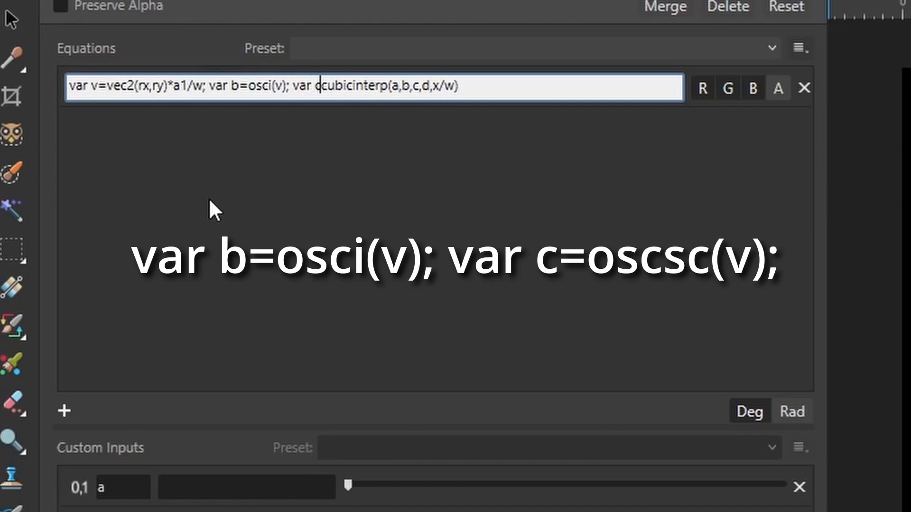
pyautogui.write('=osc')
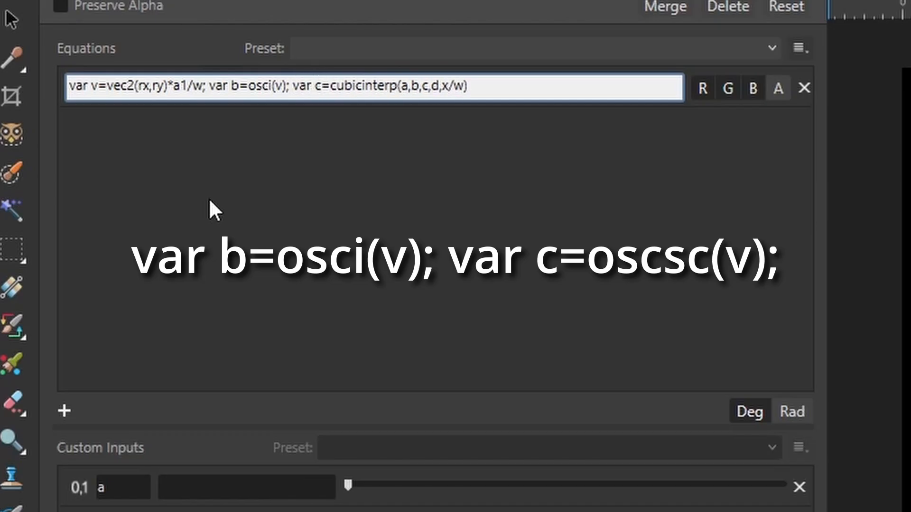
pyautogui.write('sc(v')
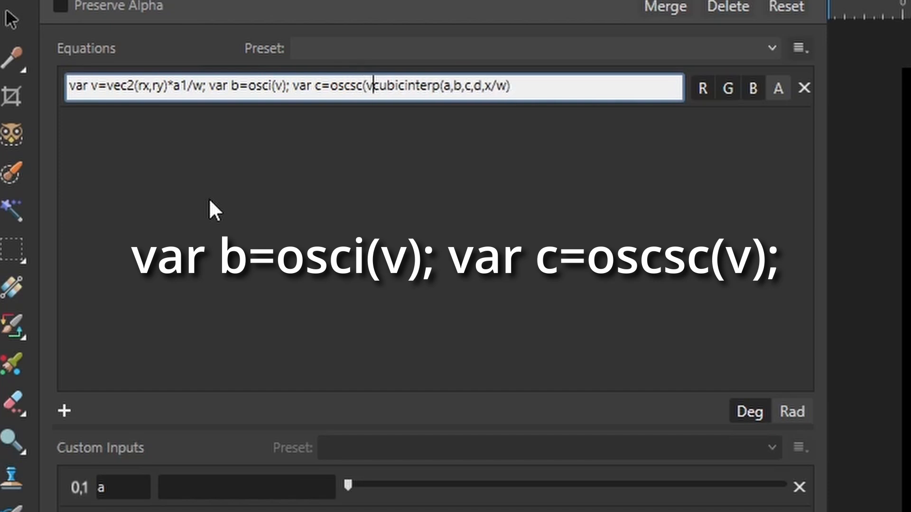
pyautogui.write(');')
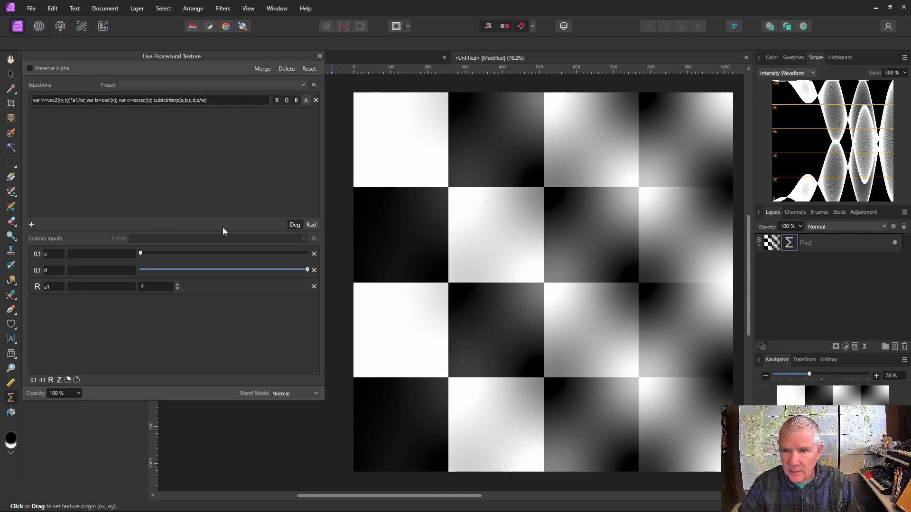
# - Raise a1 to 19 and vary the a and d inputs between 0 and 1 to test their effect, ending with both at 1
pyautogui.click(177, 285)
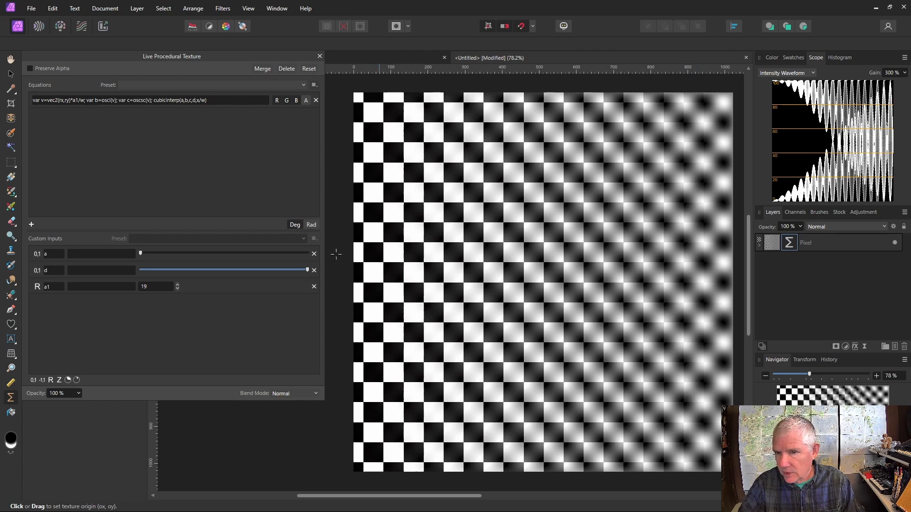
pyautogui.moveTo(141, 255); pyautogui.dragTo(141, 279)
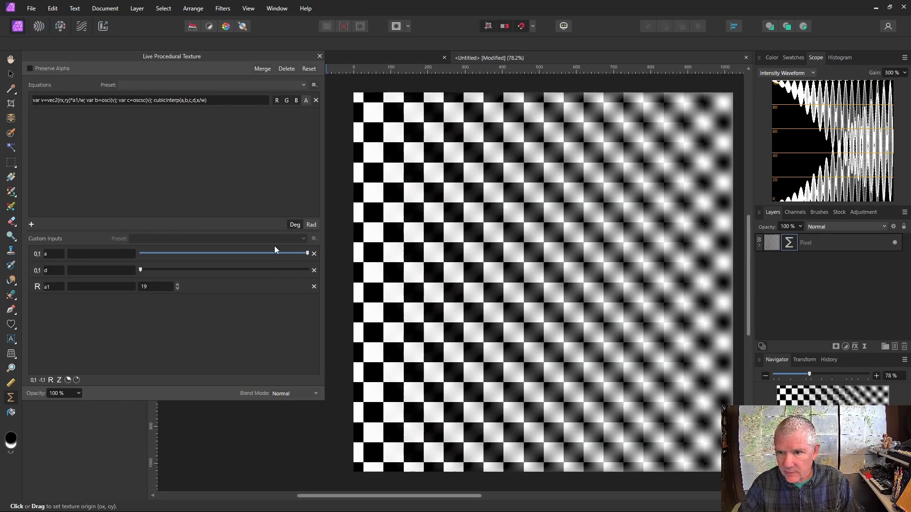
pyautogui.moveTo(308, 255)
pyautogui.mouseDown()
pyautogui.moveTo(113, 250)
pyautogui.moveTo(317, 248)
pyautogui.mouseUp()
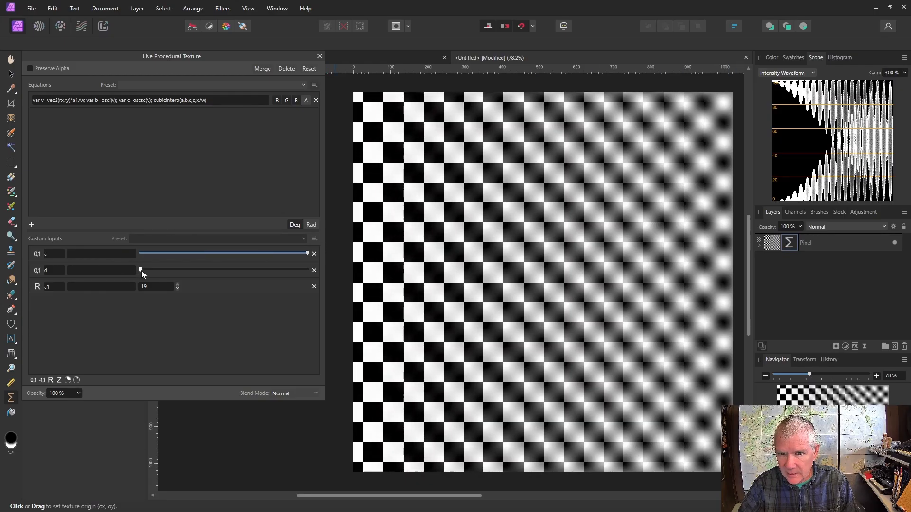
pyautogui.moveTo(141, 270); pyautogui.dragTo(331, 272)
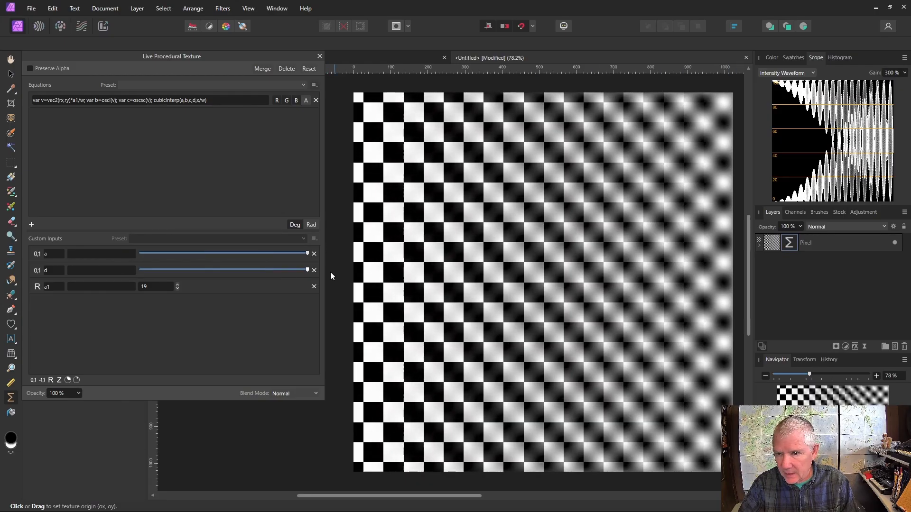
# - Delete the a and d custom inputs, keeping only a1
pyautogui.click(314, 254)
pyautogui.click(314, 253)
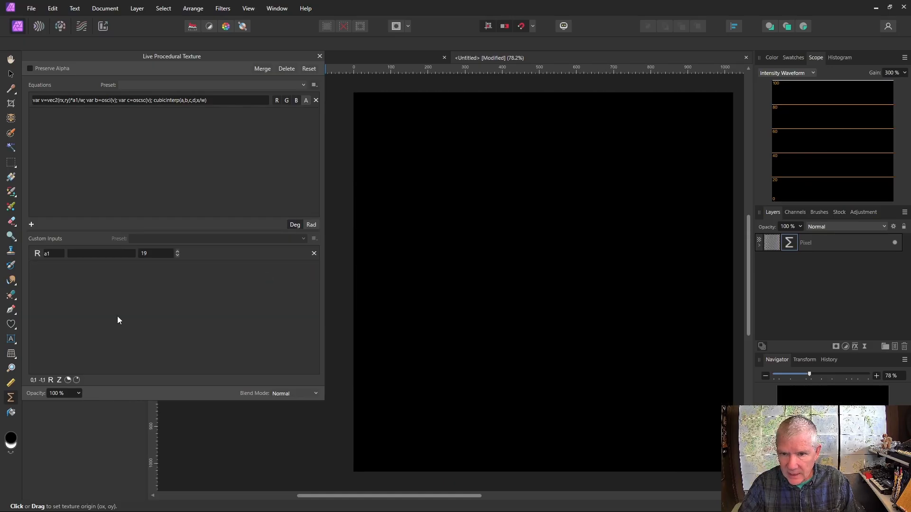
# - Add two real-number (R) custom inputs below a1, keeping the first as a and renaming the second to d
pyautogui.click(50, 380)
pyautogui.click(50, 380)
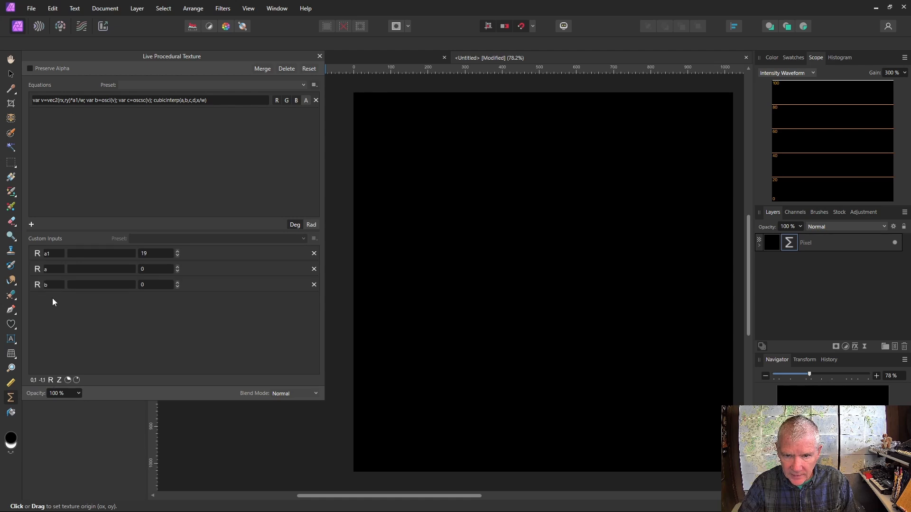
pyautogui.click(54, 285)
pyautogui.write('d')
pyautogui.press('Return')
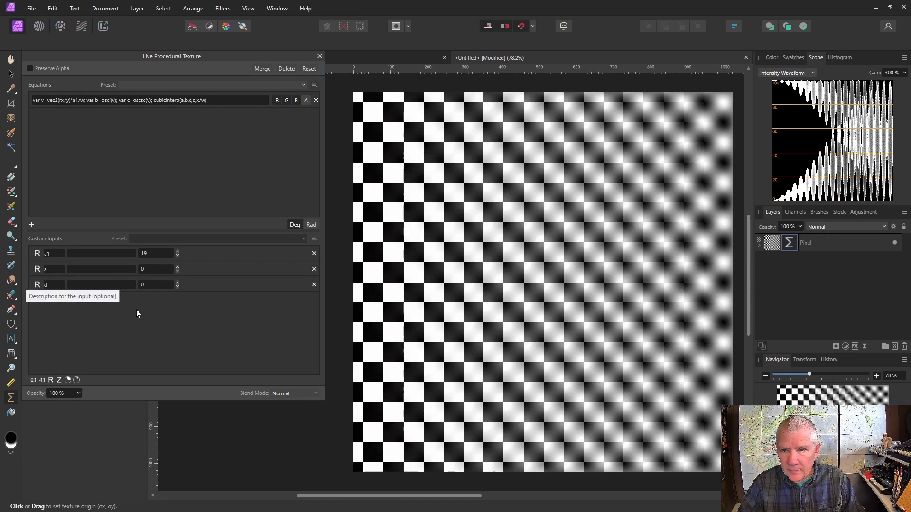
# - Vary the a and d custom inputs to exaggerate the interpolation, ending with a at 30 and d at -20
pyautogui.click(177, 267)
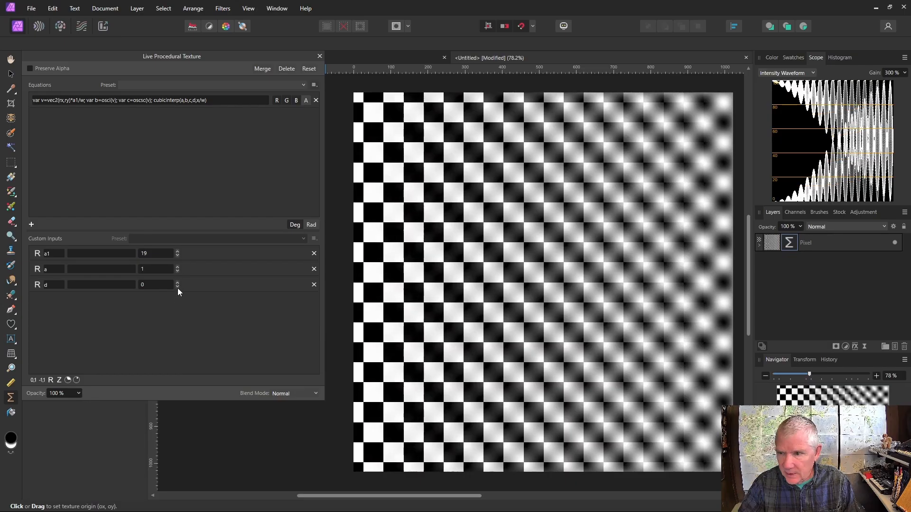
pyautogui.click(178, 286)
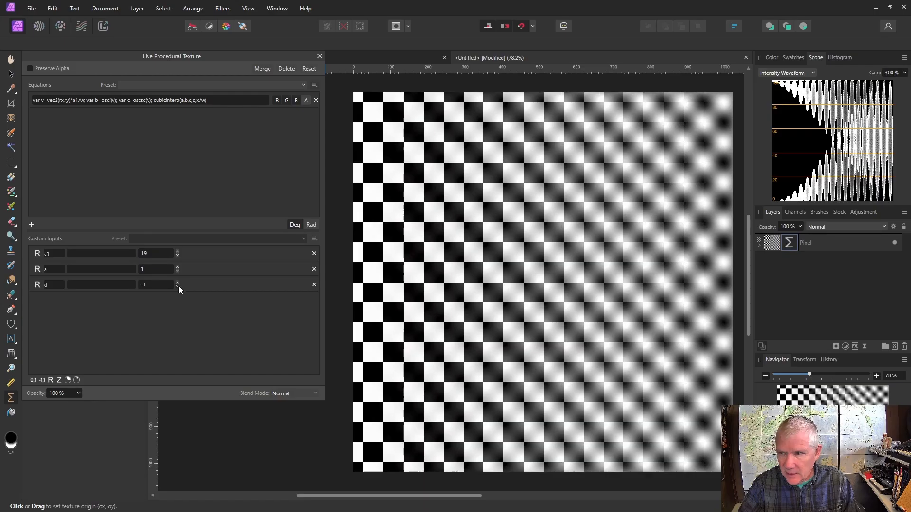
pyautogui.click(178, 287)
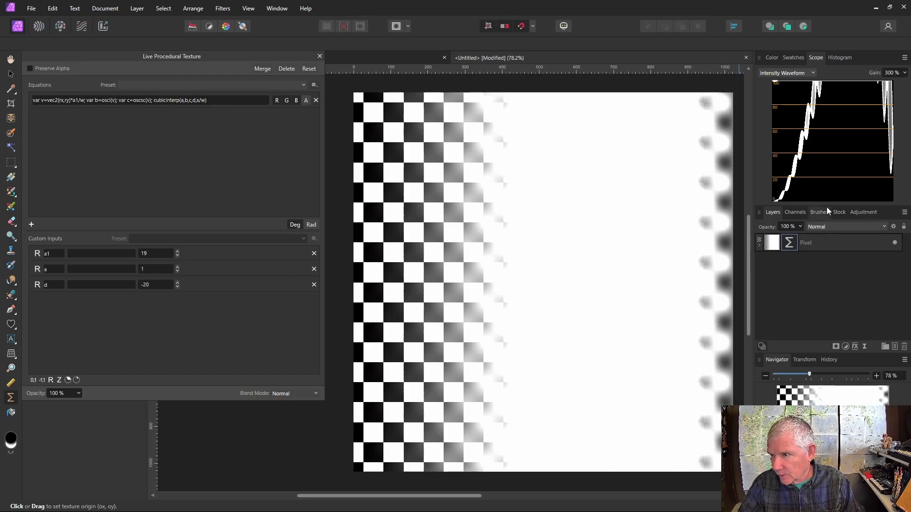
pyautogui.click(177, 267)
pyautogui.moveTo(178, 267); pyautogui.dragTo(178, 266)
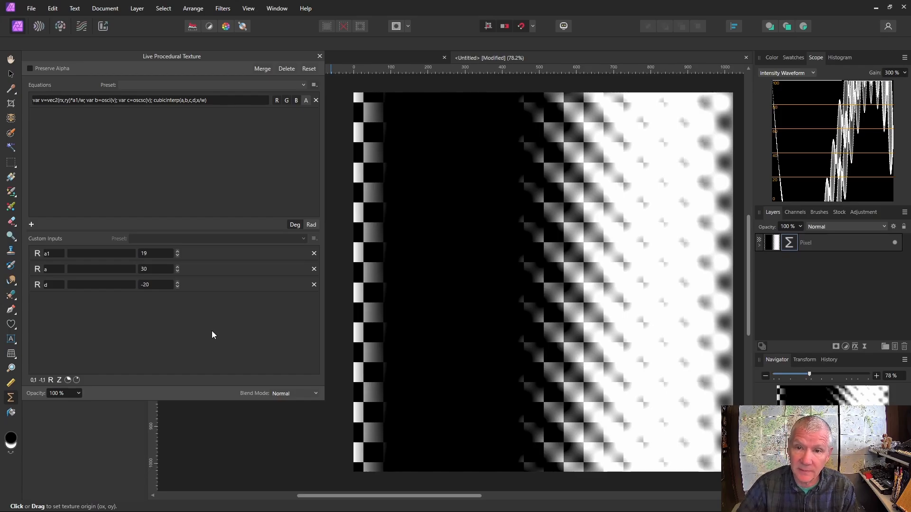
# - Shorten the function name cubicinterp to cerp in the equation, keeping its arguments (a,b,c,d,x/w), and apply the change
pyautogui.click(174, 101)
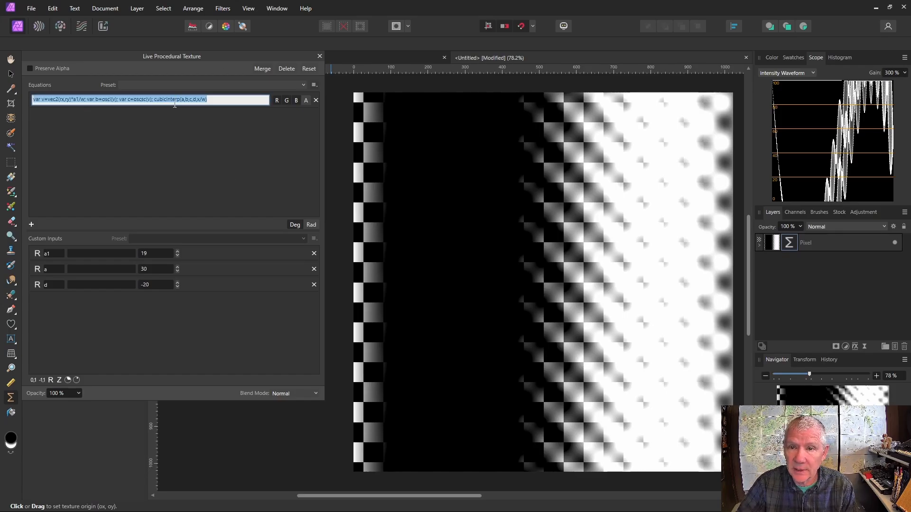
pyautogui.click(174, 100)
pyautogui.moveTo(174, 101); pyautogui.dragTo(157, 101)
pyautogui.press('BackSpace')
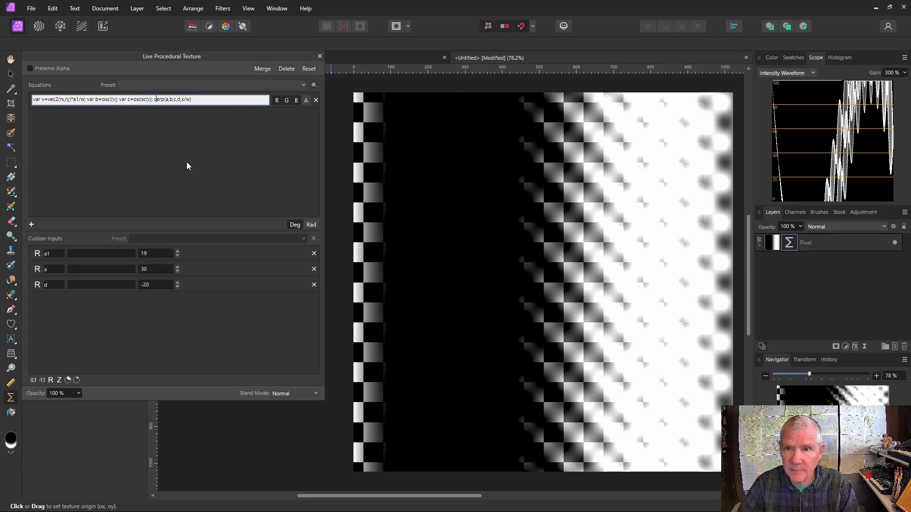
pyautogui.press('Return')
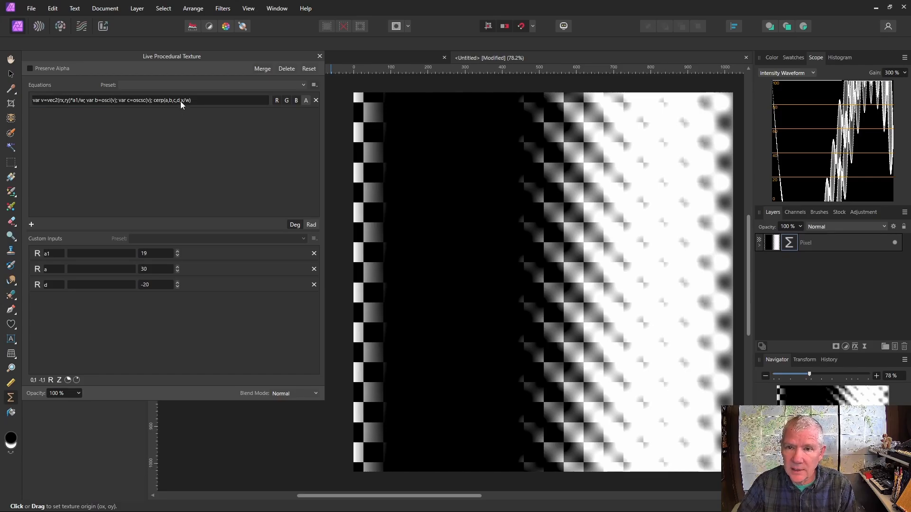